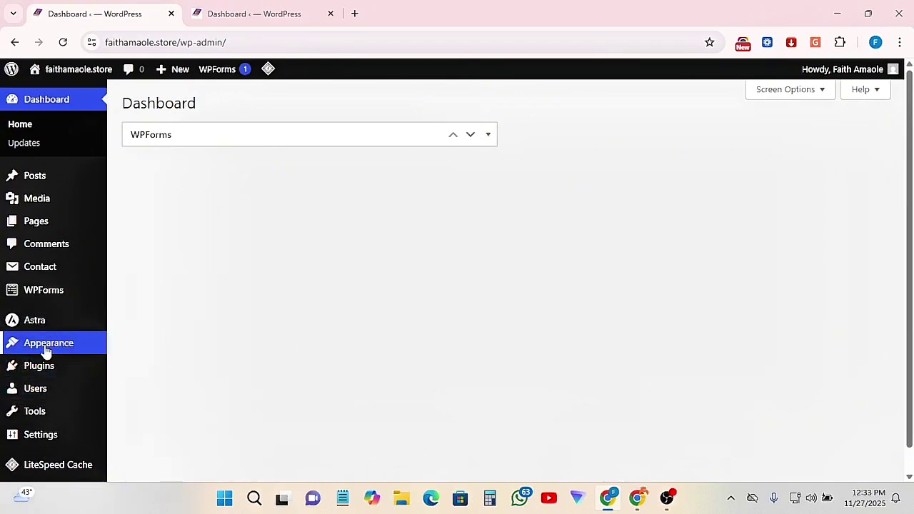
- Open the theme customizer and go to its Header settings
mouse_move(46, 346)
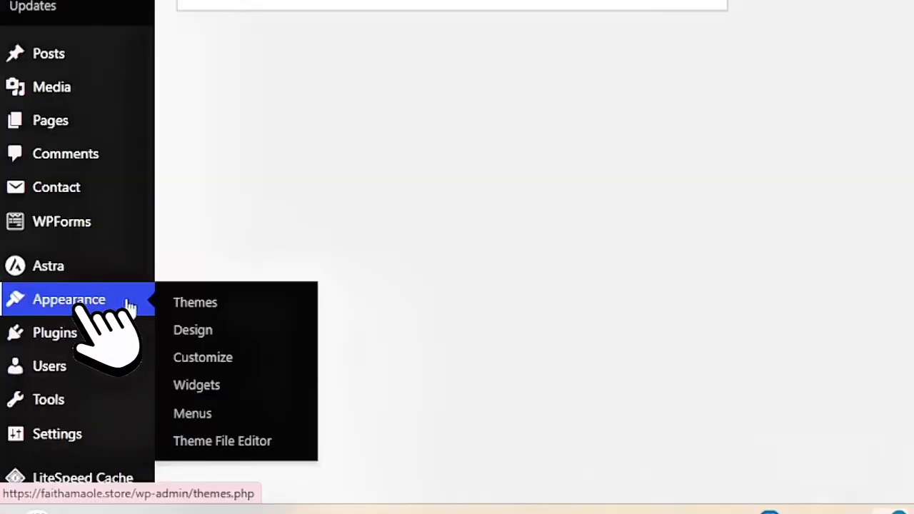
left_click(210, 364)
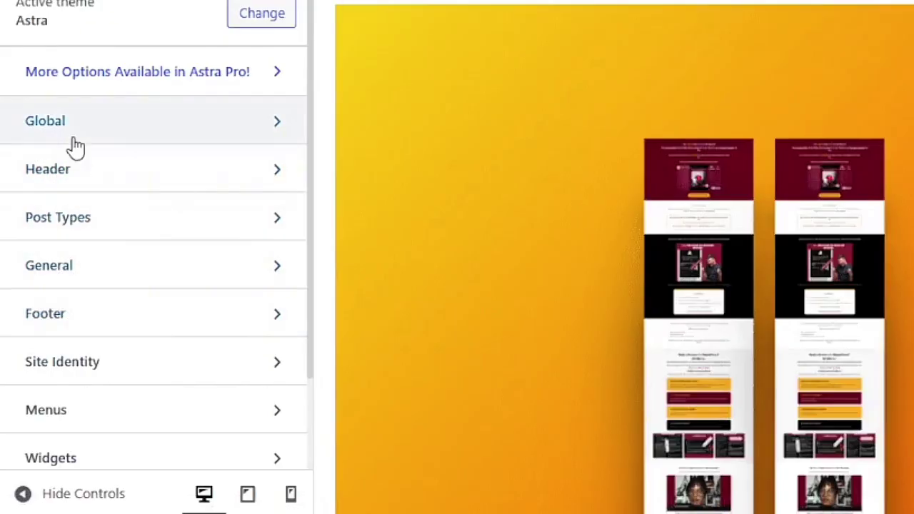
left_click(217, 186)
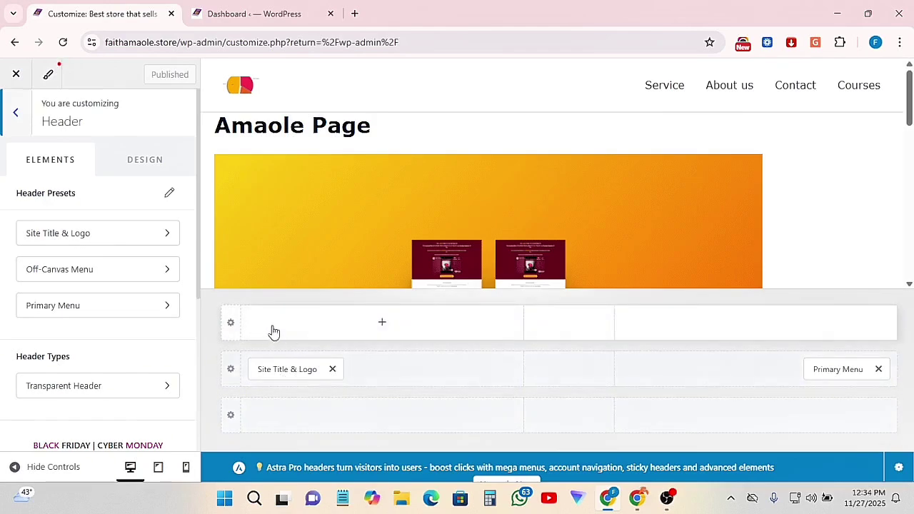
- Add a Button element and a Search element to the first section of the uppermost header row
left_click(383, 327)
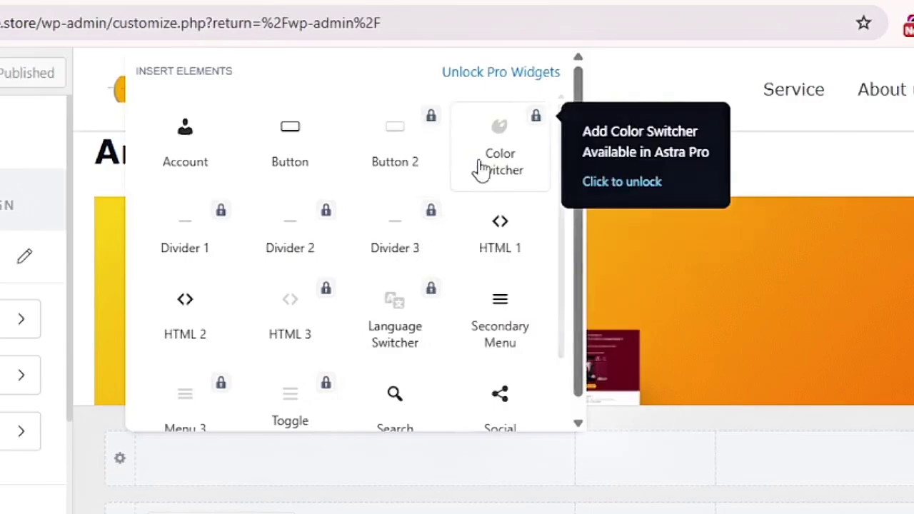
left_click(312, 147)
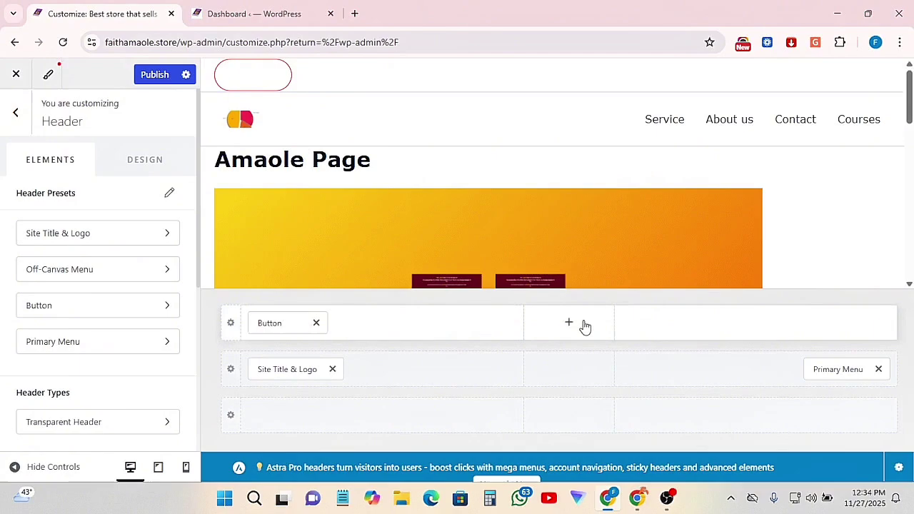
left_click(378, 324)
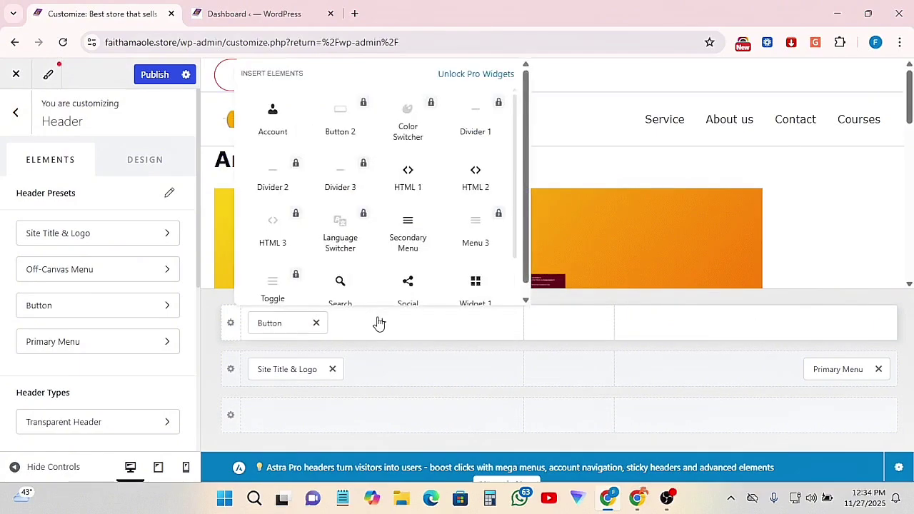
scroll(377, 205, "down", 2)
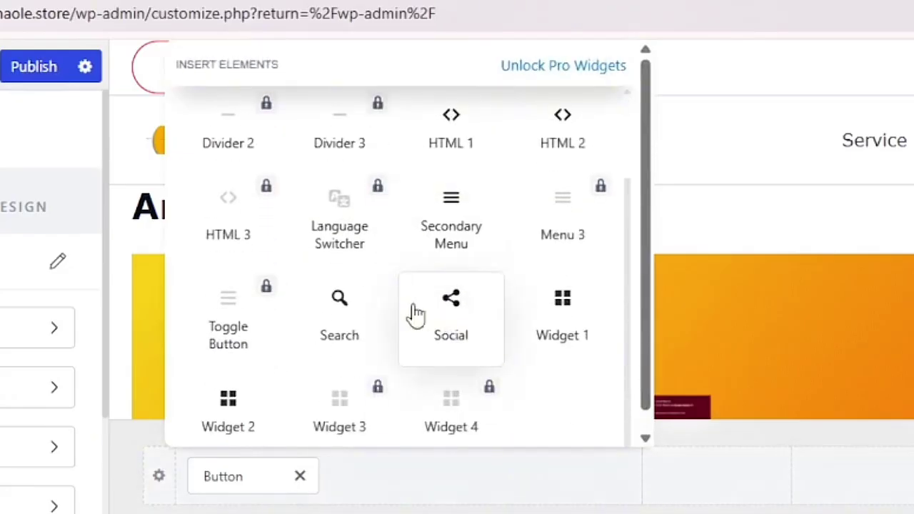
left_click(342, 310)
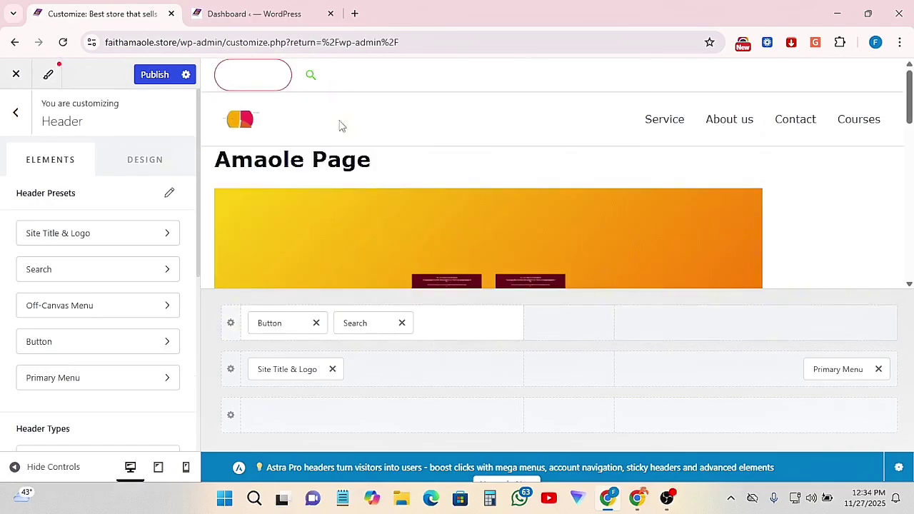
- Add a Social element to the middle section and an Account element to the last section of the uppermost header row
left_click(569, 319)
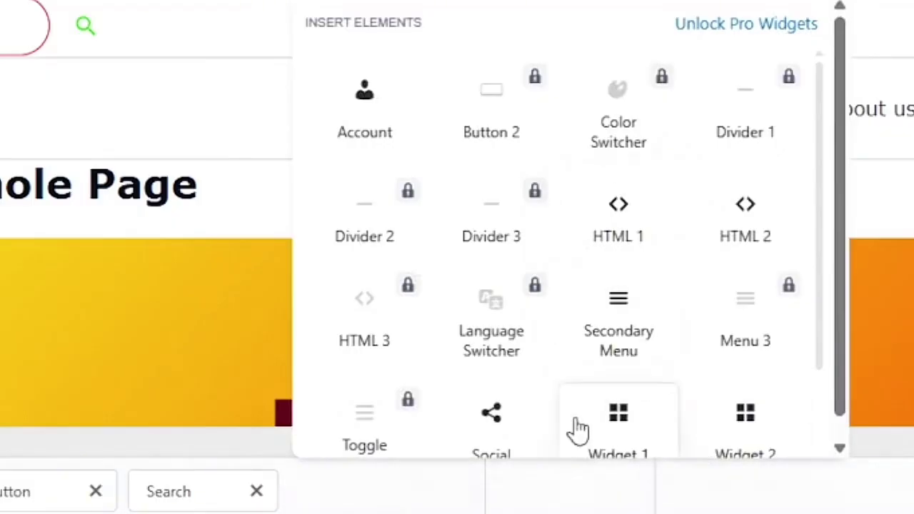
scroll(547, 349, "down", 3)
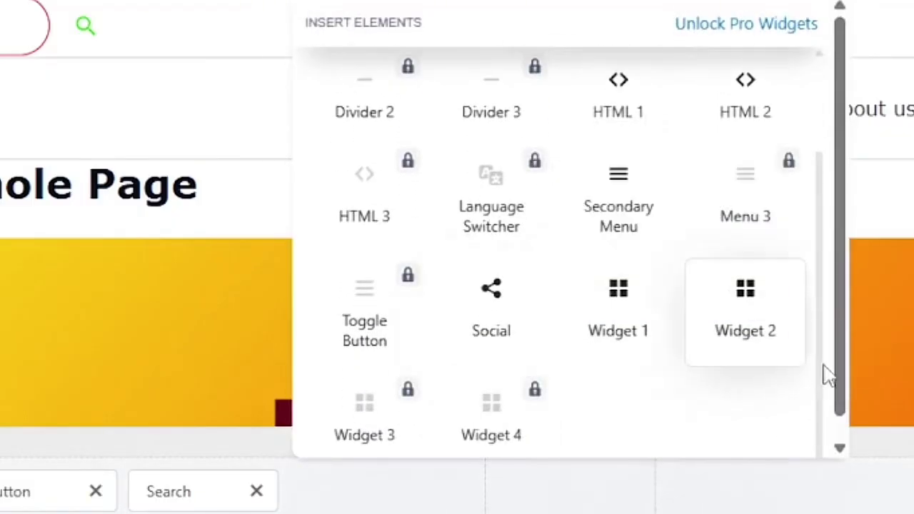
left_click(502, 309)
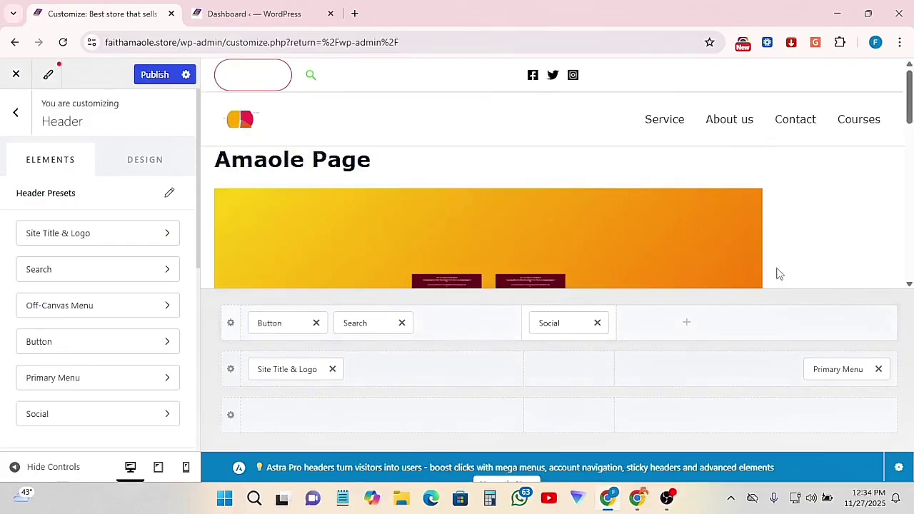
left_click(822, 328)
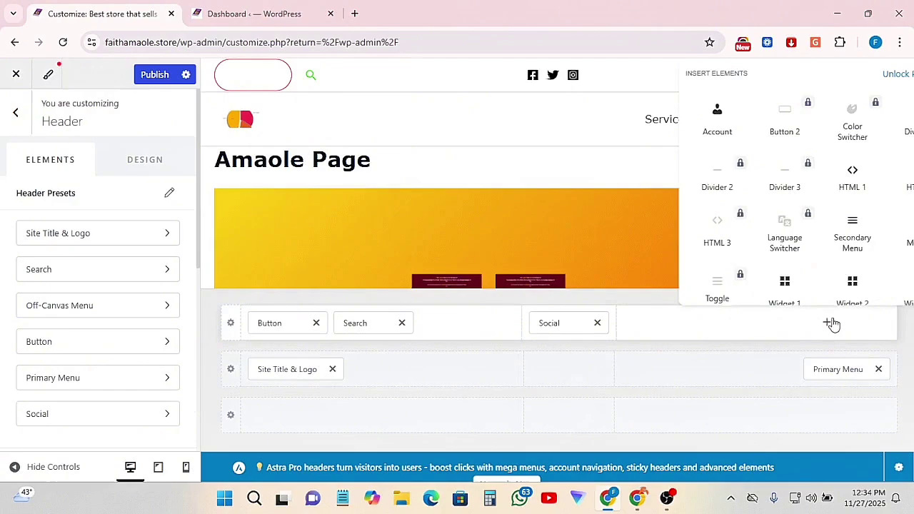
left_click(721, 126)
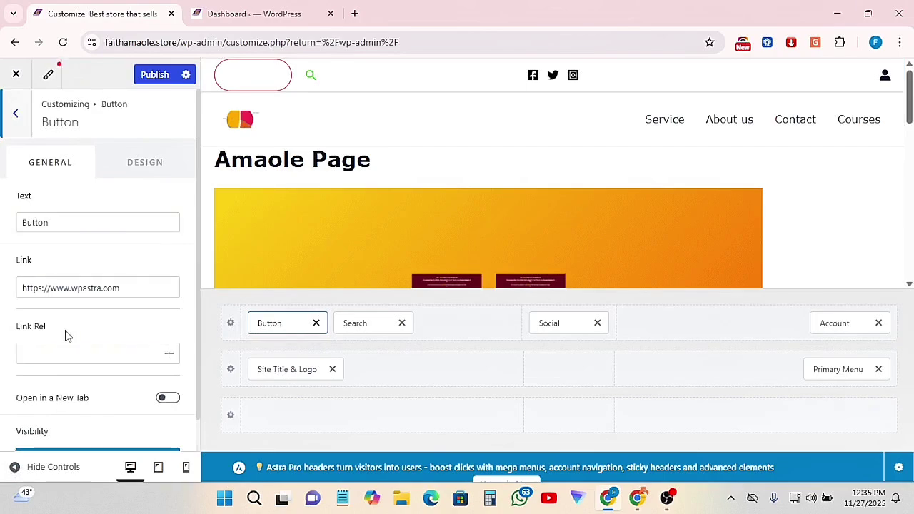
scroll(68, 334, "down", 1)
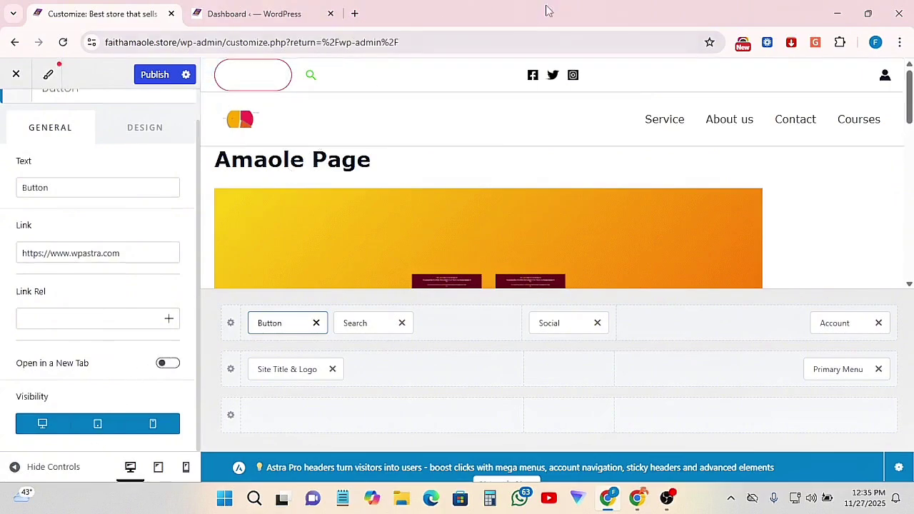
left_click(354, 13)
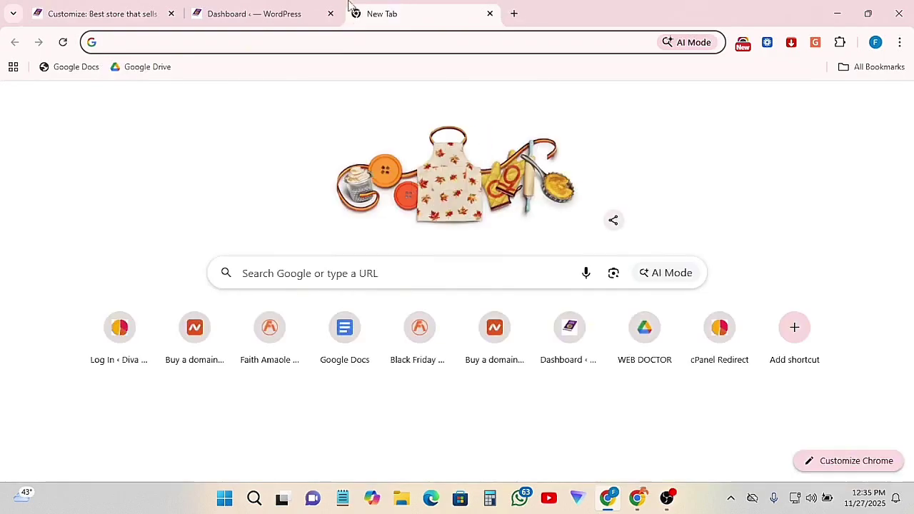
left_click(116, 15)
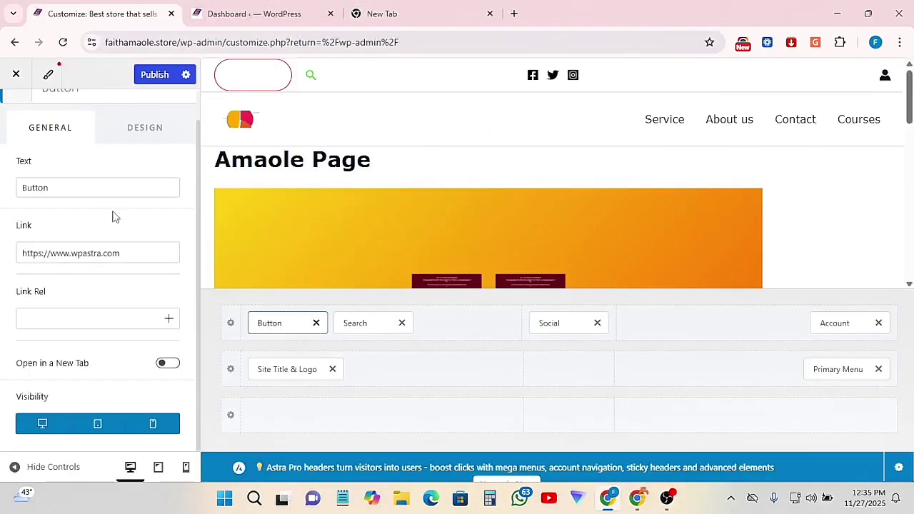
left_click(171, 366)
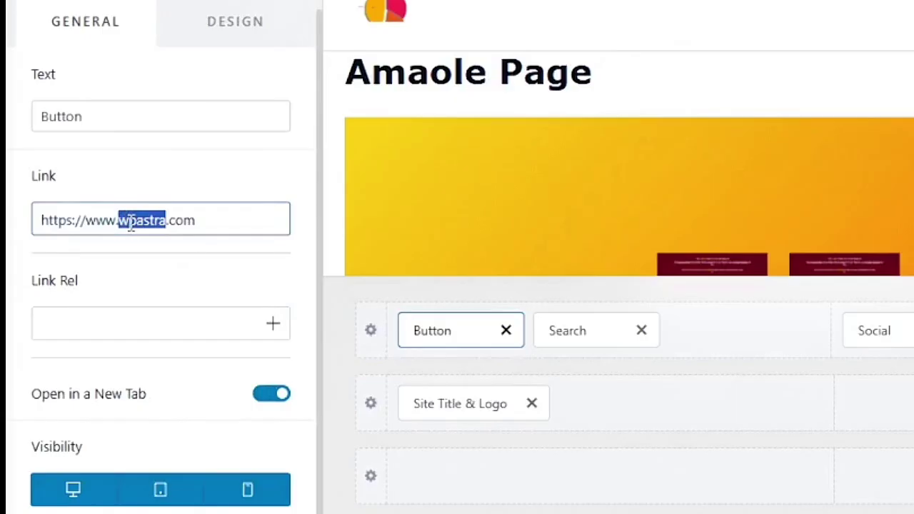
triple_click(78, 254)
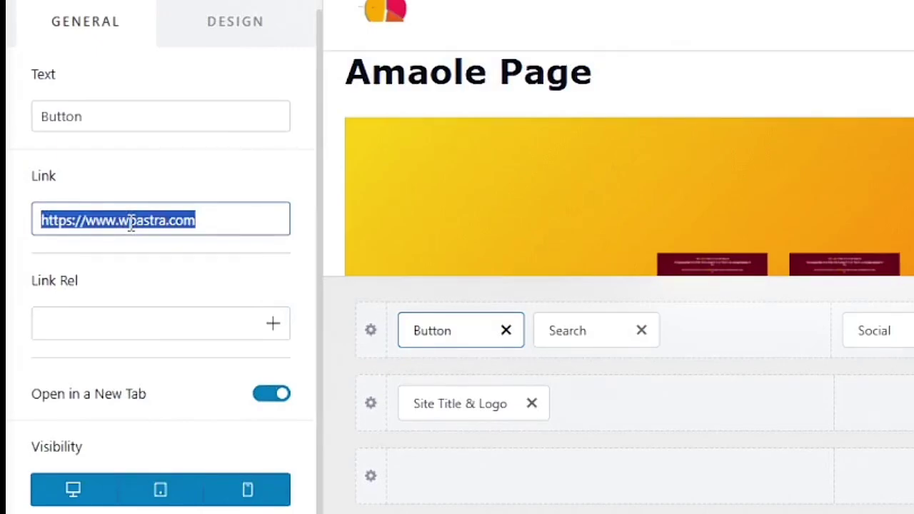
type("Www.google")
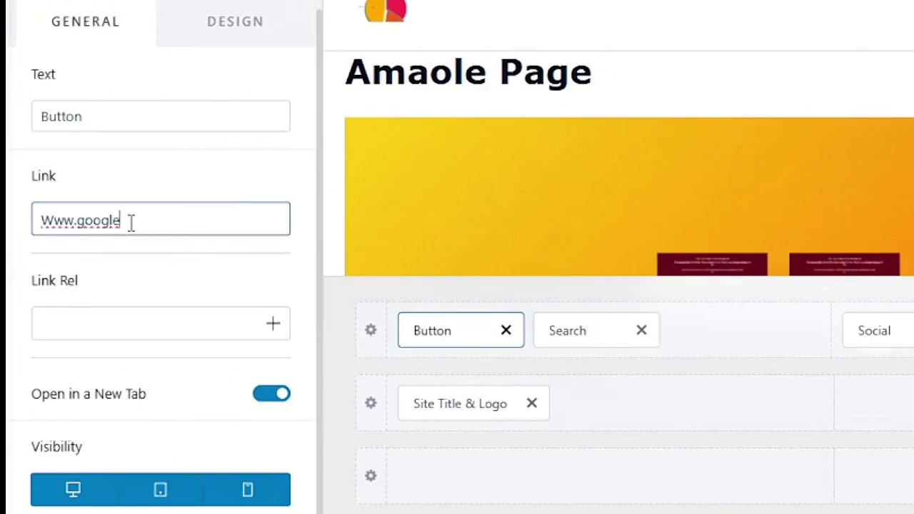
- Change the header button's text to Get Started
scroll(132, 226, "up", 1)
double_click(43, 169)
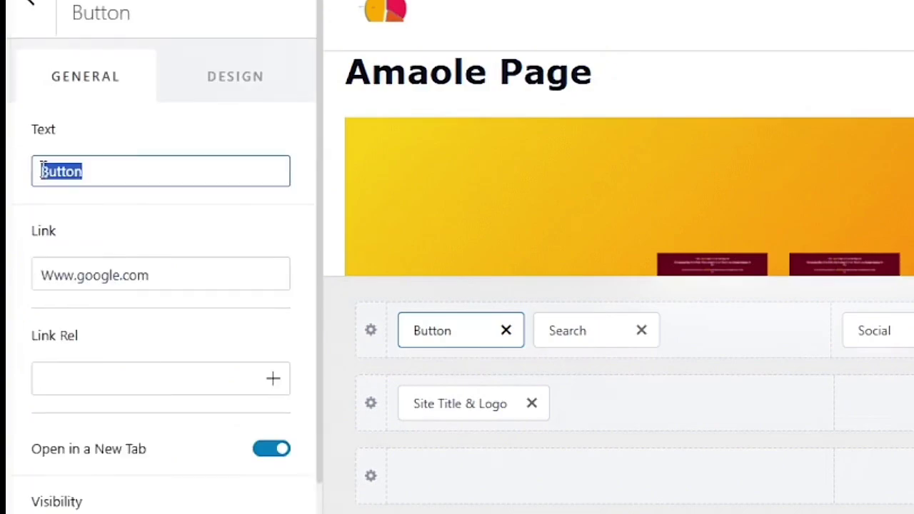
type("Get Started")
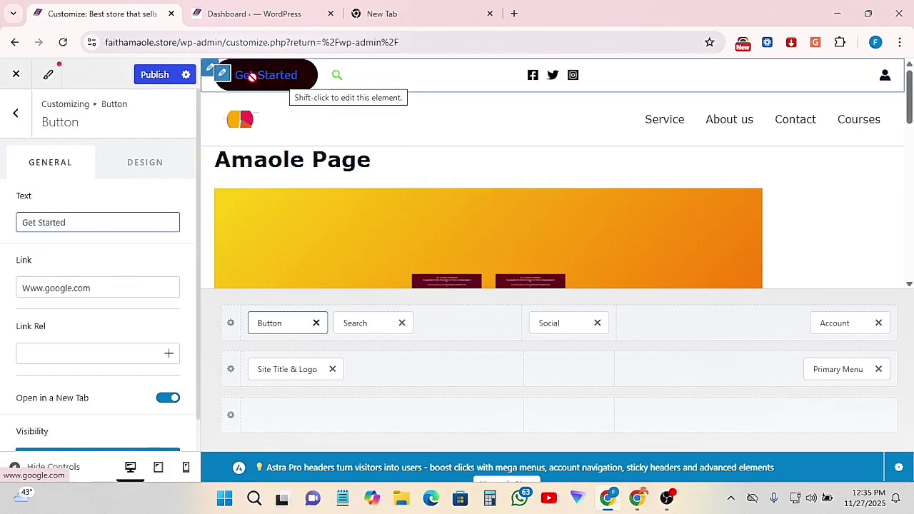
scroll(110, 355, "down", 1)
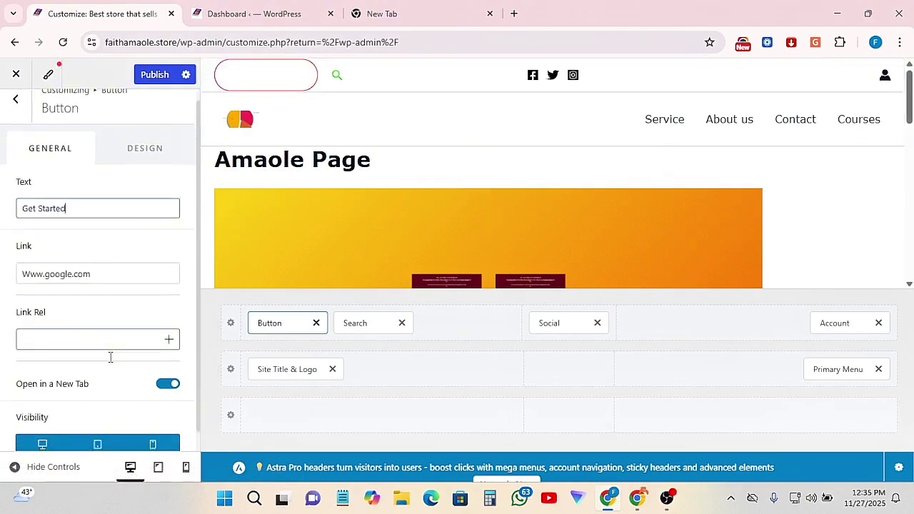
scroll(111, 357, "up", 1)
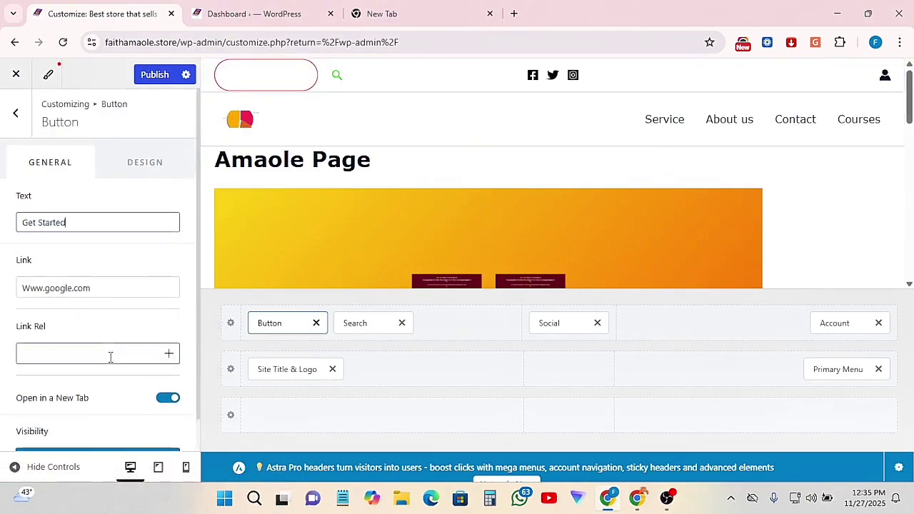
- Set the header button's text color to white for the normal state and light blue for the hover state
left_click(137, 165)
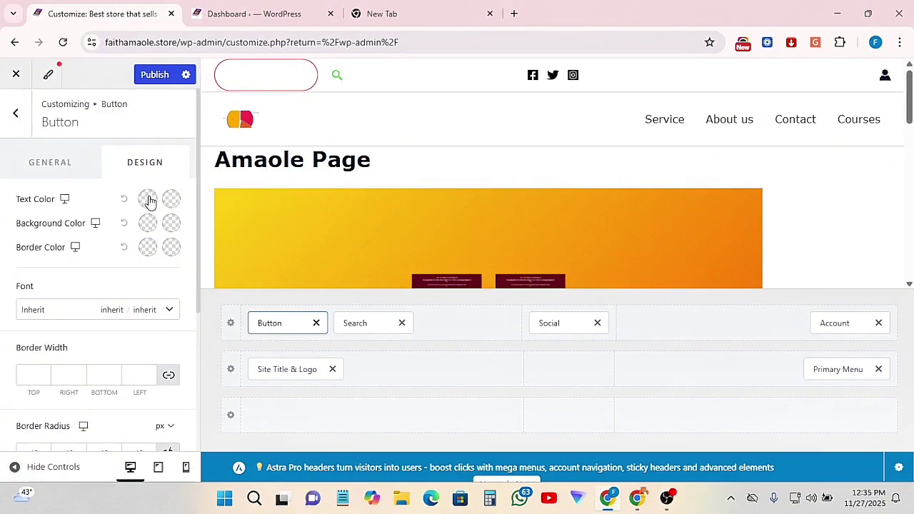
left_click(147, 199)
left_click(99, 230)
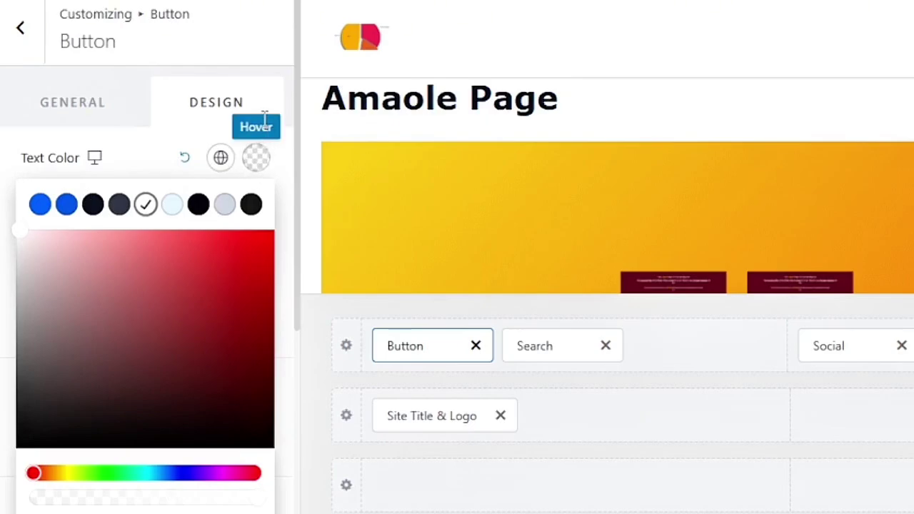
left_click(254, 163)
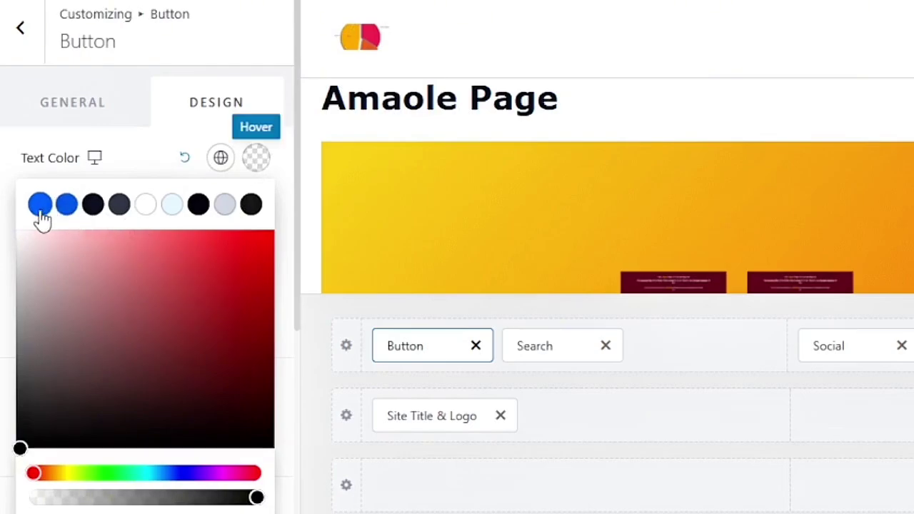
left_click(172, 206)
left_click_drag(133, 136, 132, 151)
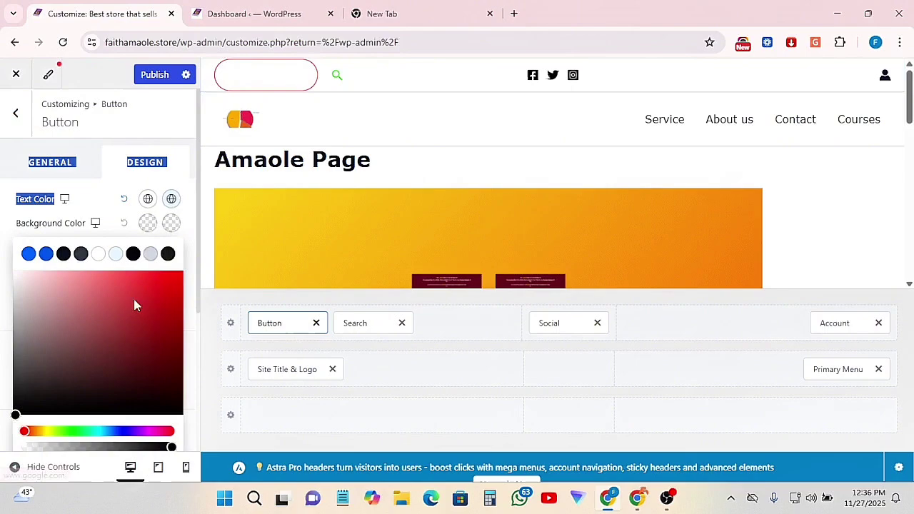
- Set the header button's background color to red for the normal state and to the first blue palette color for hover
scroll(122, 314, "down", 3)
scroll(130, 301, "up", 3)
left_click(155, 283)
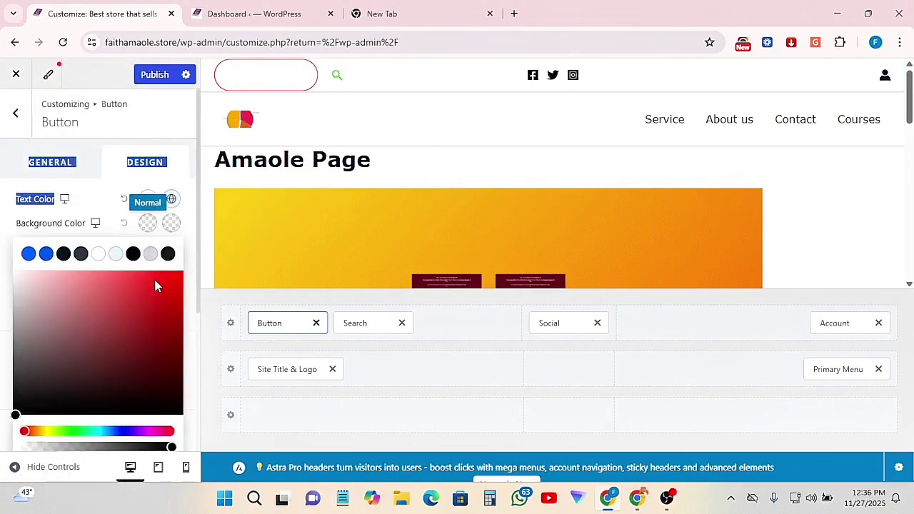
left_click(169, 227)
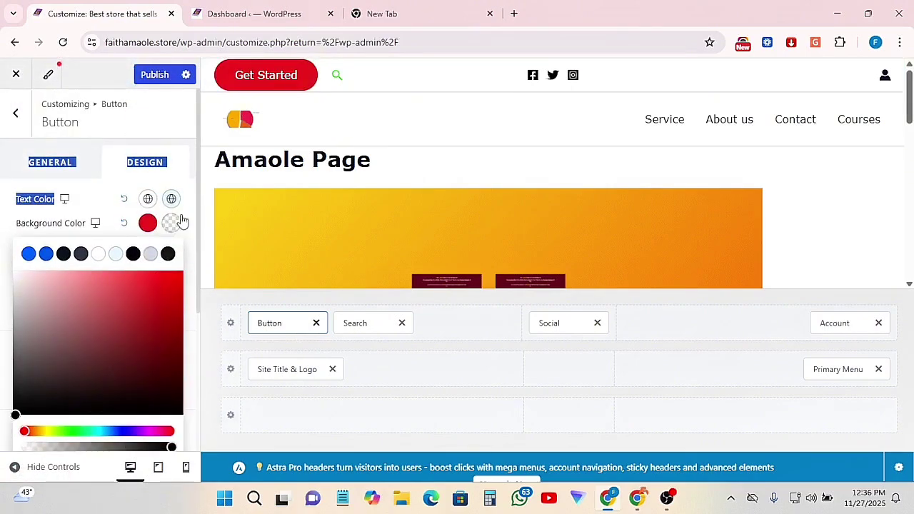
left_click(29, 254)
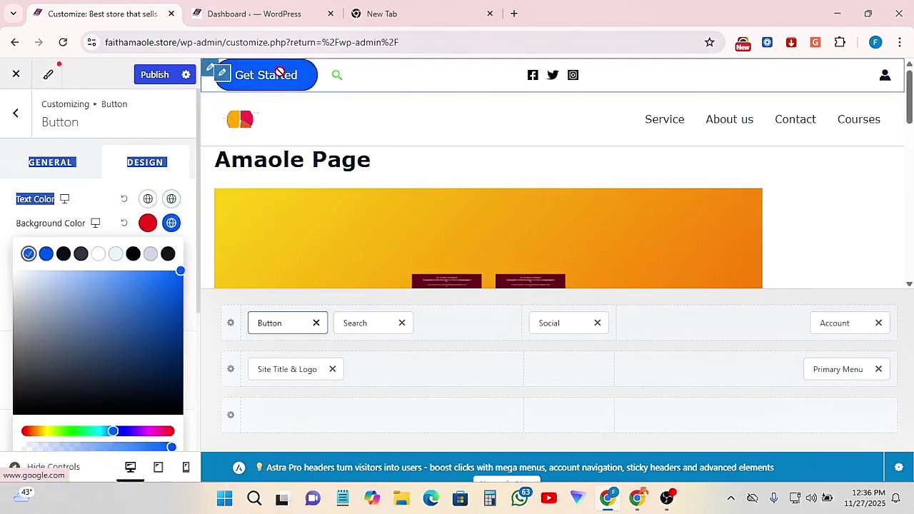
left_click(90, 193)
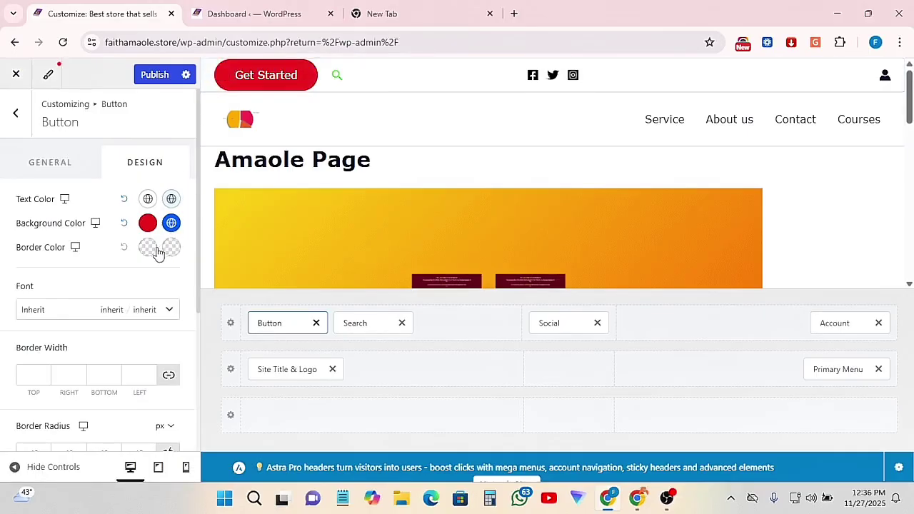
- Set the header button's normal border color to the near-black third palette color
left_click(147, 247)
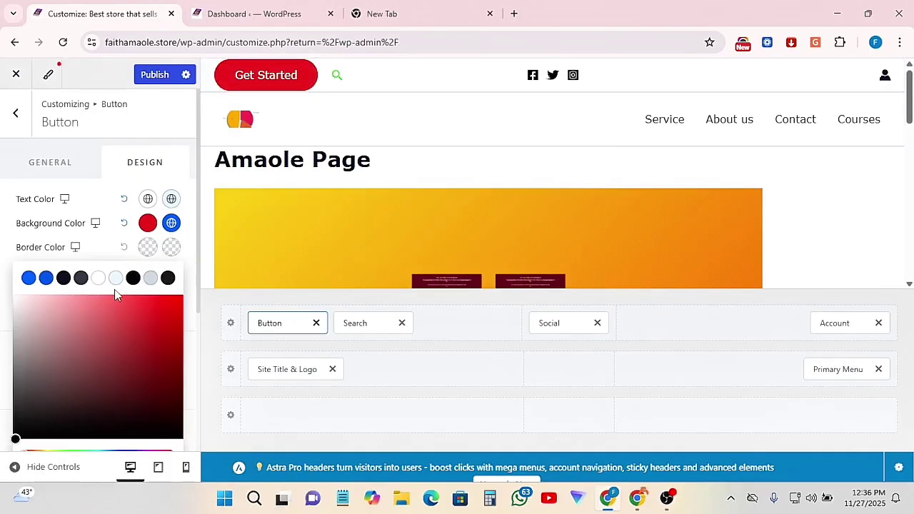
left_click(63, 278)
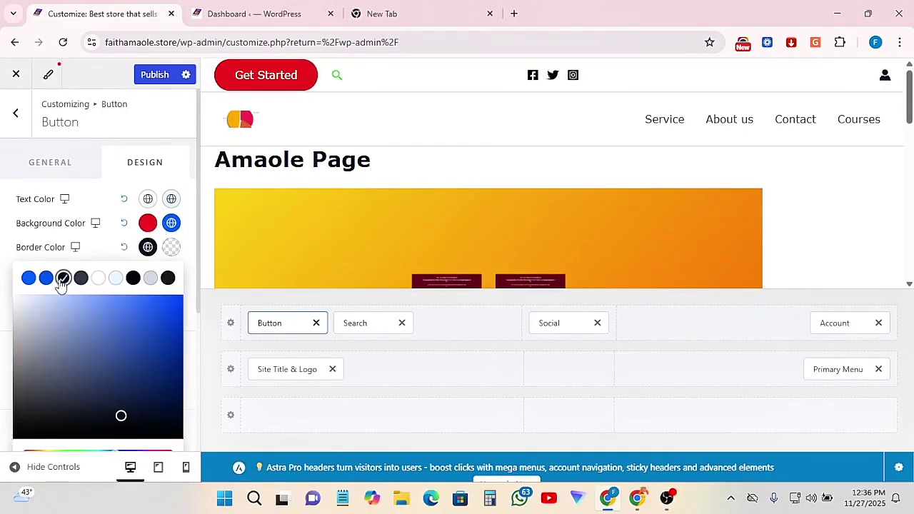
left_click(94, 247)
- Link the header button's four border radius values and set them all to 20 px
scroll(112, 306, "down", 1)
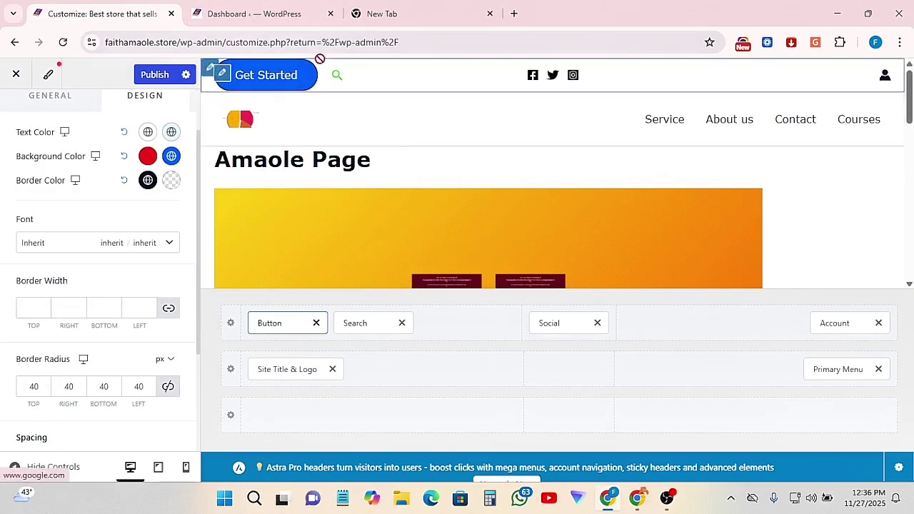
left_click(35, 388)
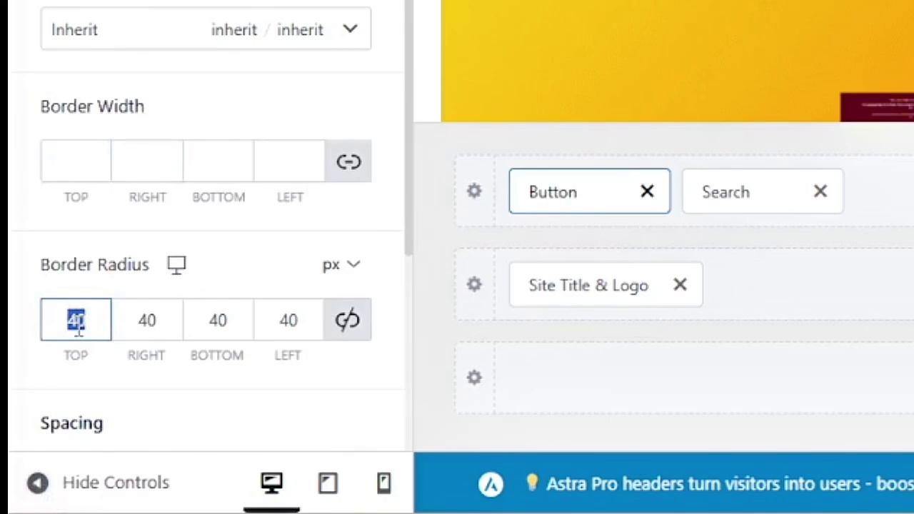
left_click(348, 323)
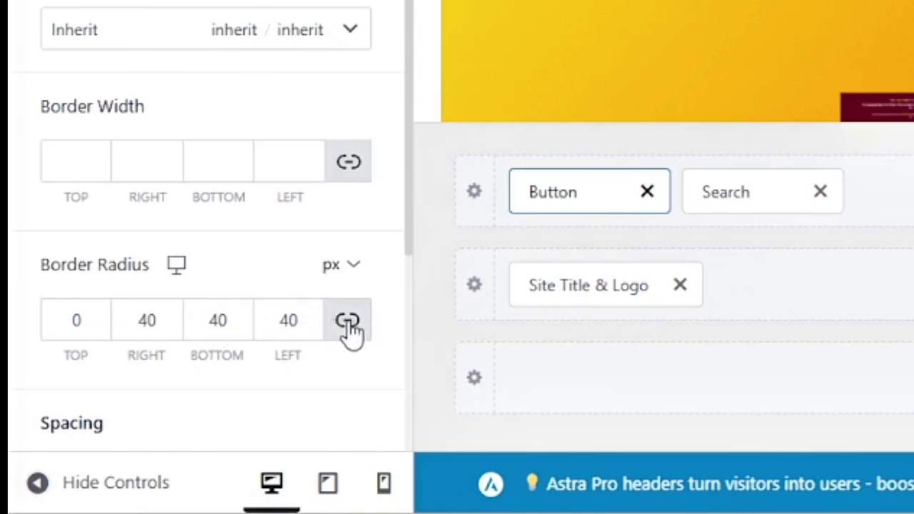
left_click(349, 324)
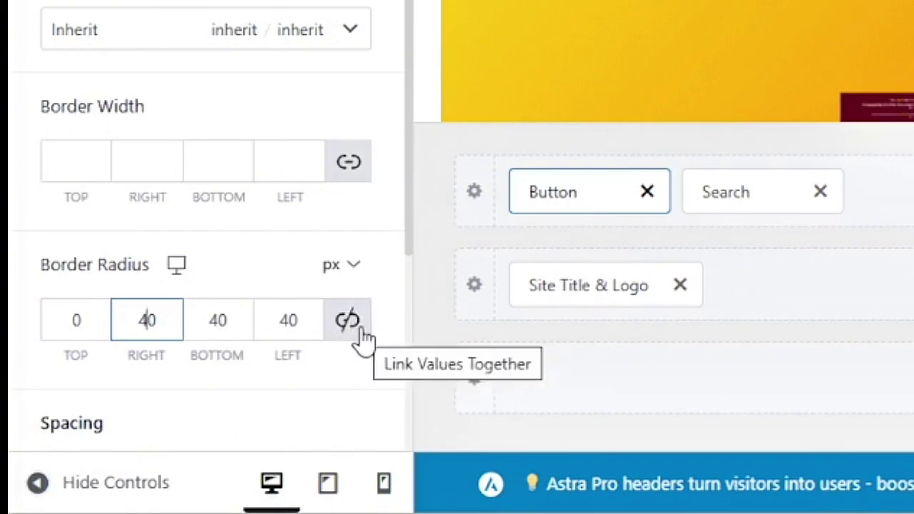
left_click(58, 320)
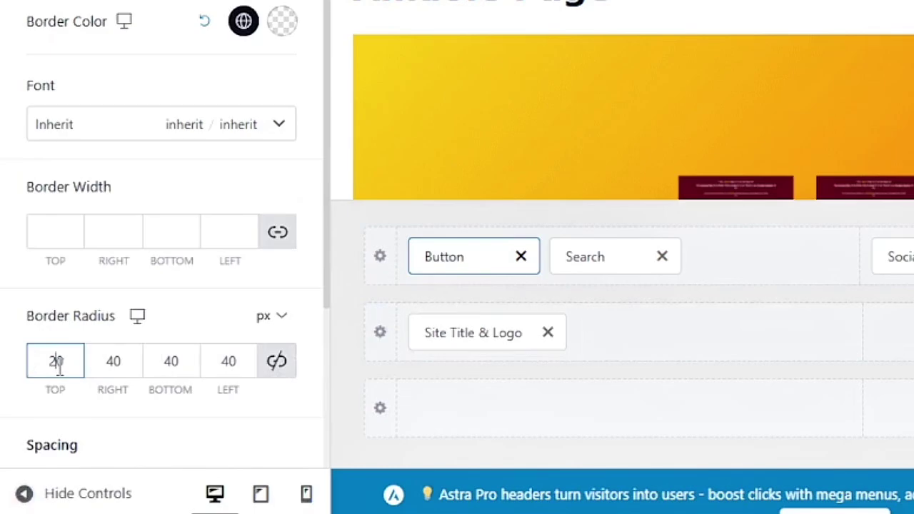
left_click(59, 368)
left_click(280, 370)
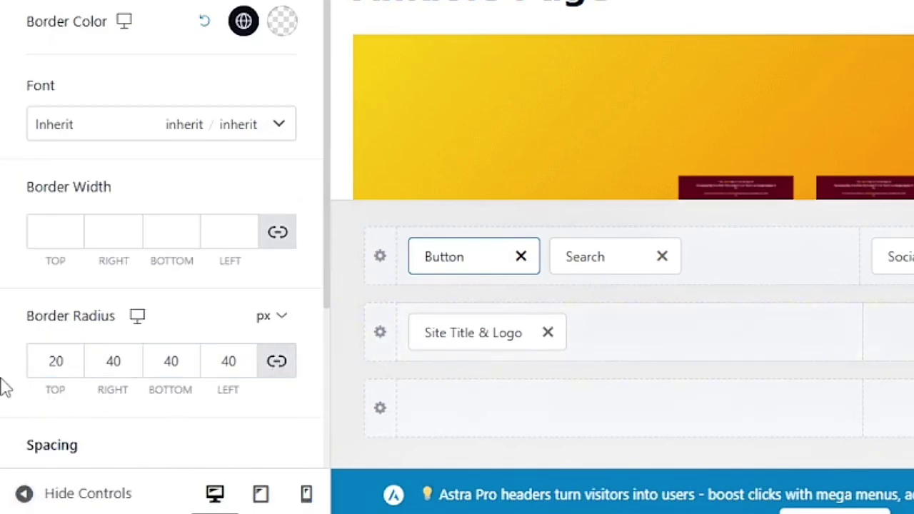
type("20")
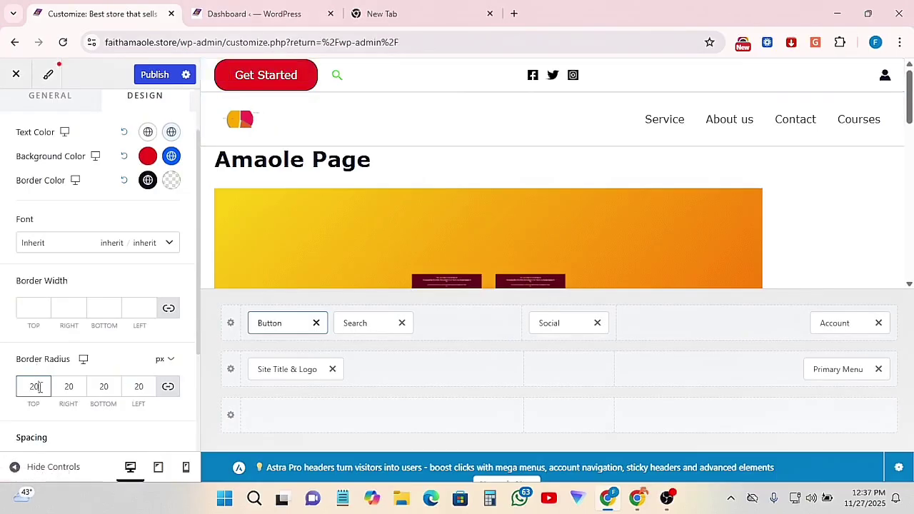
- Set the header button's border radius to 60 px on all four sides
type("0")
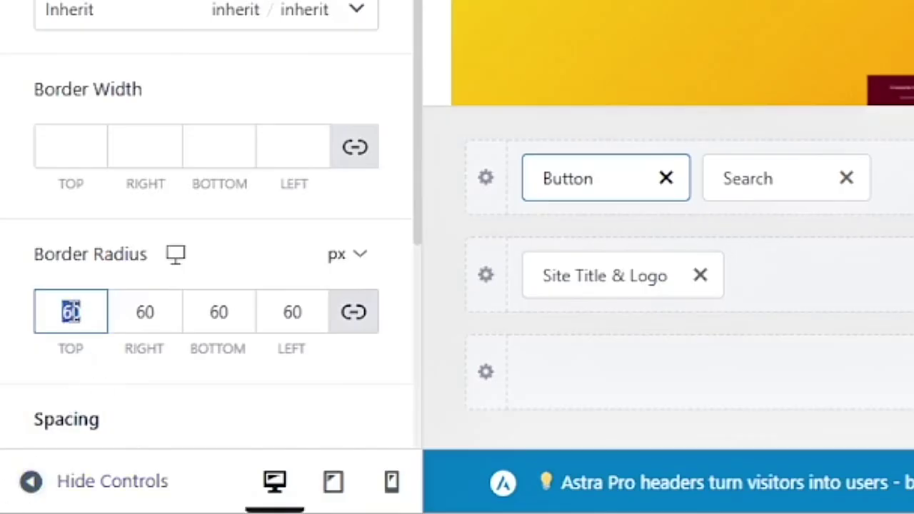
type("0")
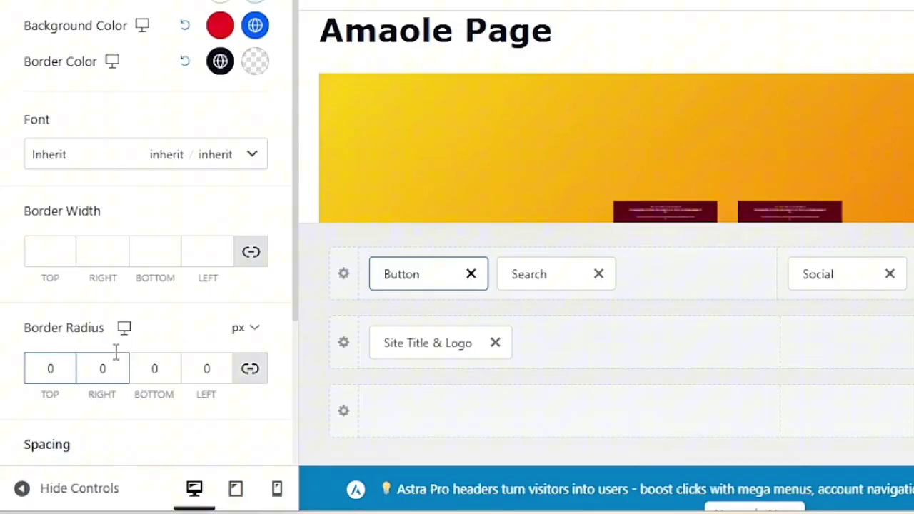
type("6")
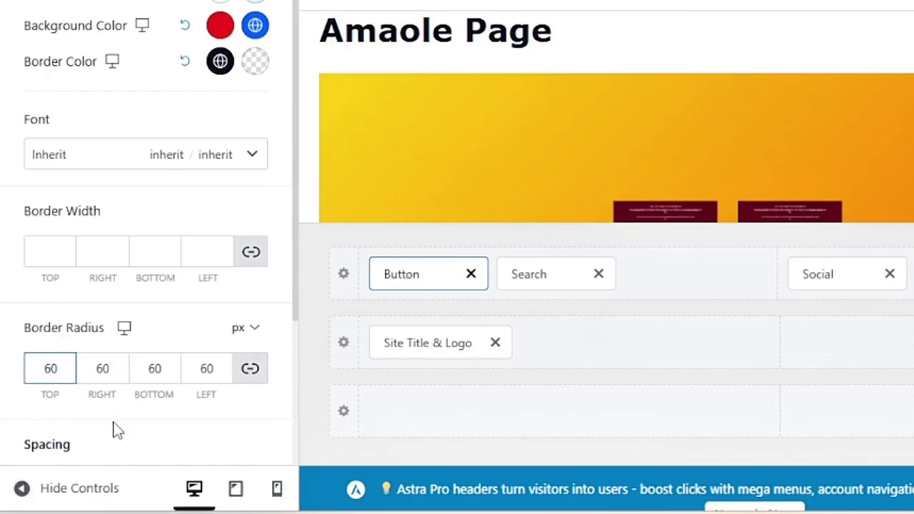
- Set the header button's padding to 16 px top, 24 px right, 16 px bottom and 24 px left
scroll(184, 423, "down", 3)
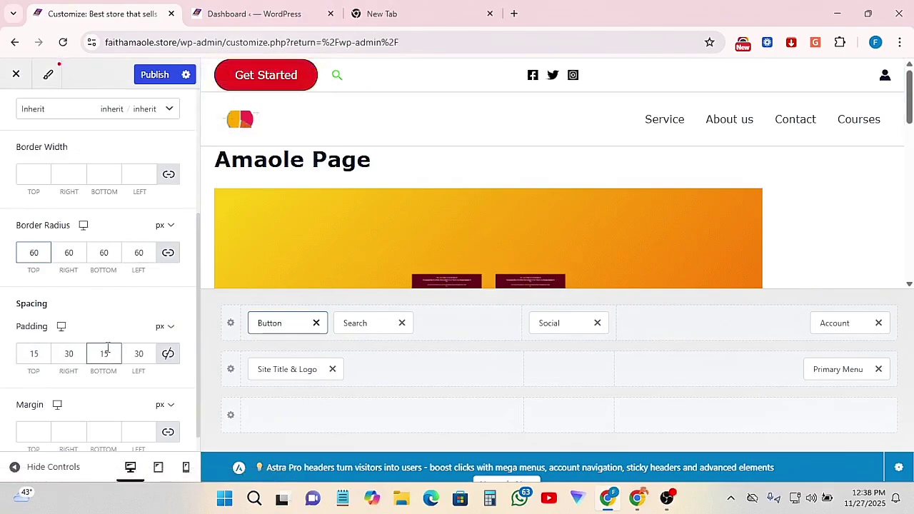
double_click(26, 350)
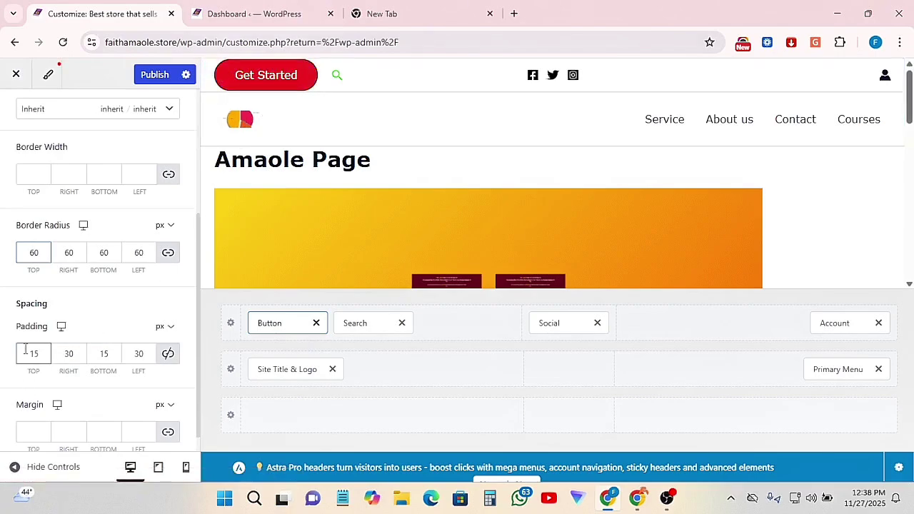
type("16")
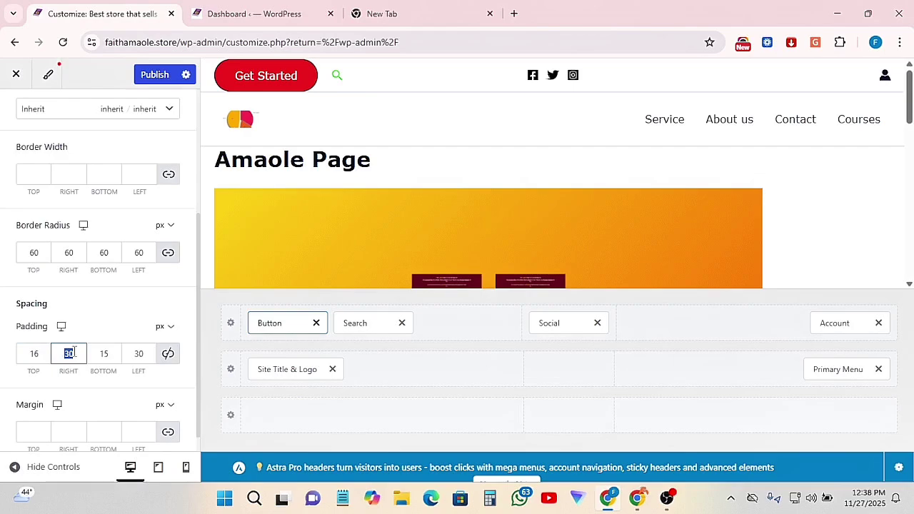
type("2")
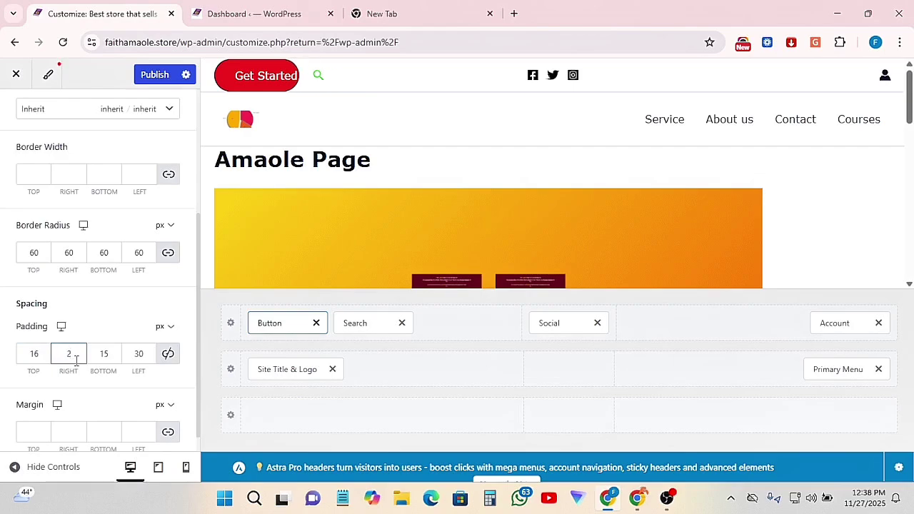
type("4")
left_click(118, 350)
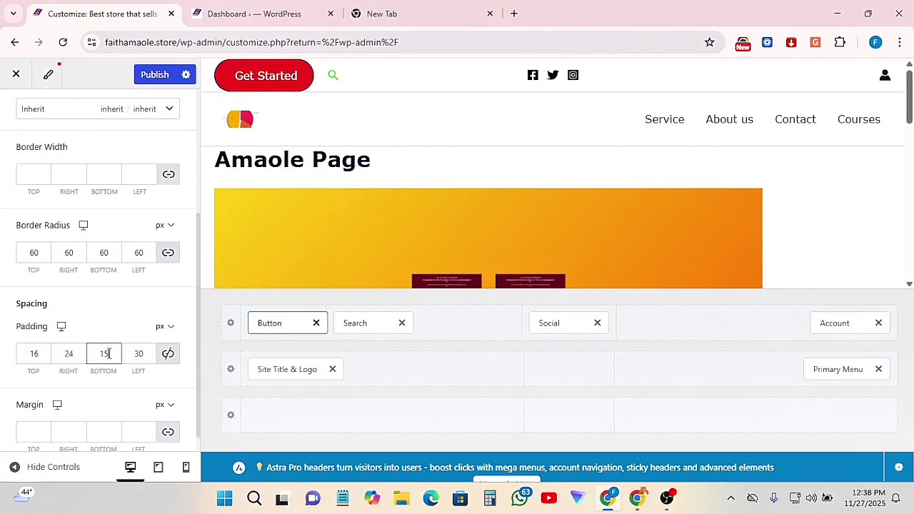
type("14")
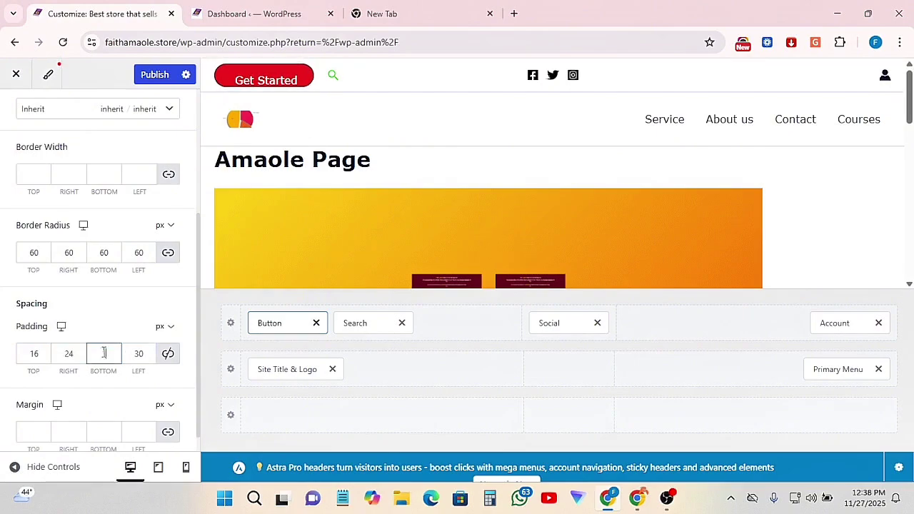
key("BackSpace")
type("6")
type("24")
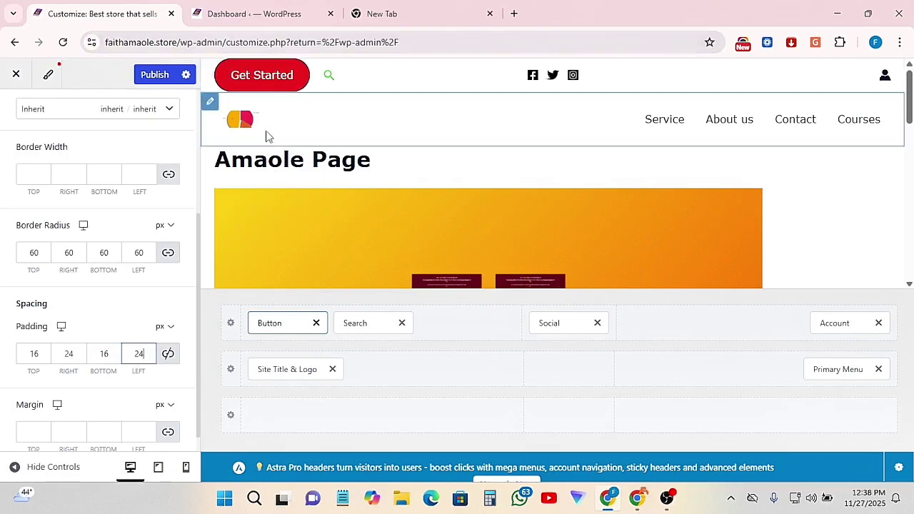
- Try a 10 px margin on all sides of the header button and clear it again
scroll(90, 390, "down", 1)
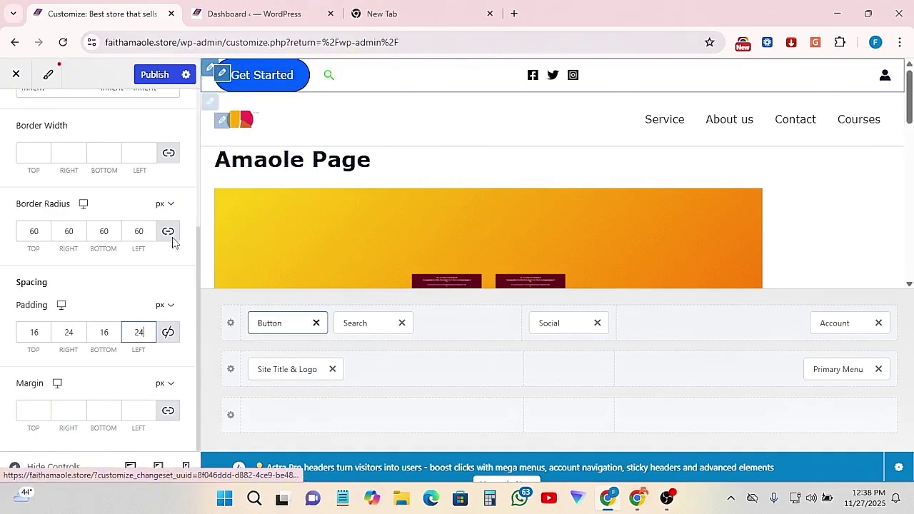
type("1")
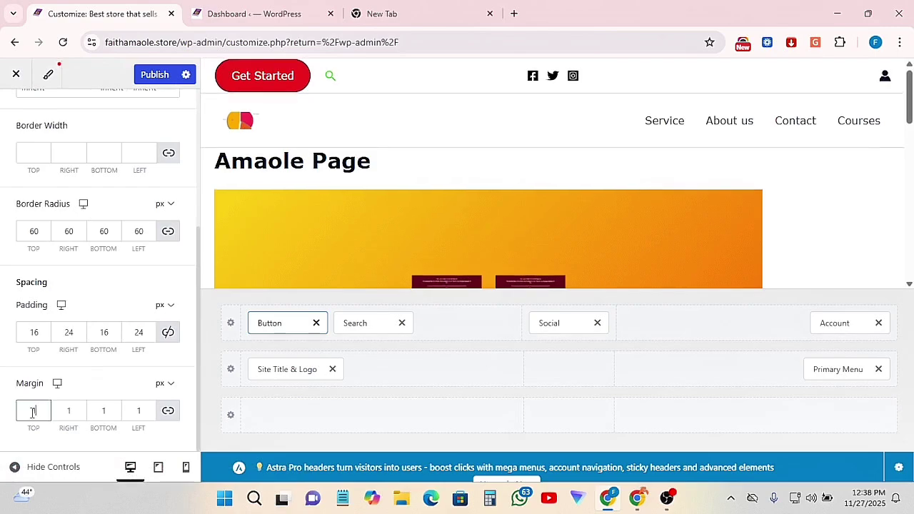
type("0")
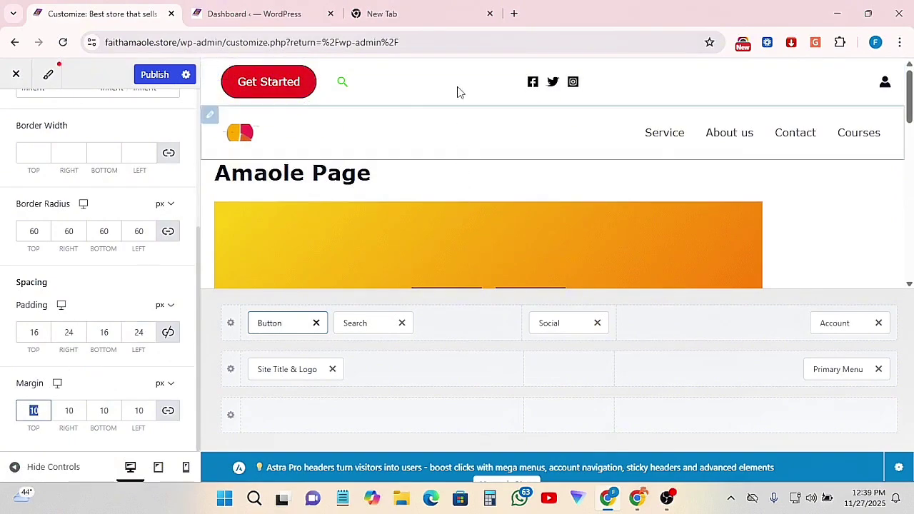
key("BackSpace")
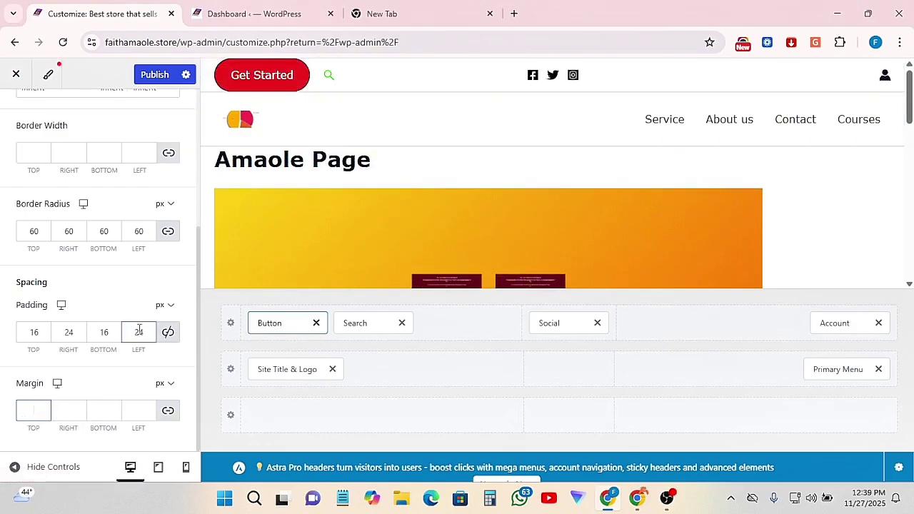
scroll(133, 327, "up", 4)
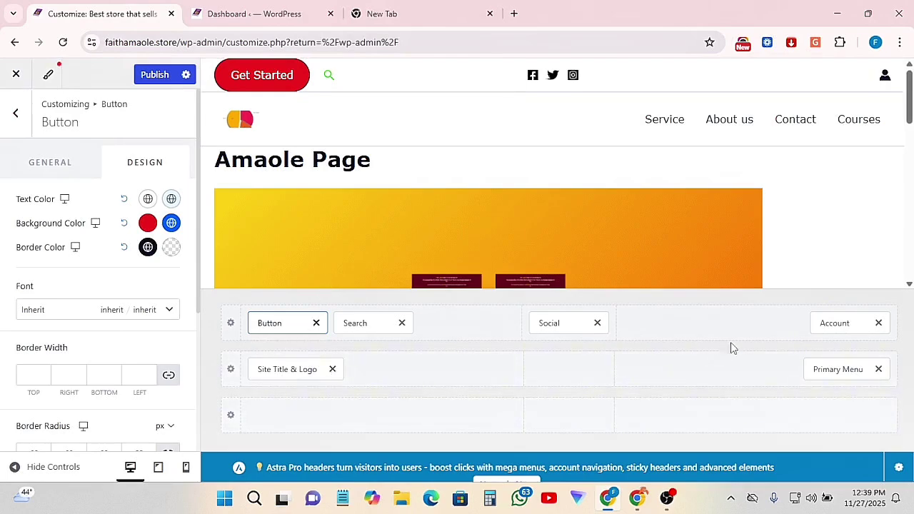
- Move the Primary Menu to the center of the middle header row and try a Secondary Menu in that row's right section, removing it again
left_click(279, 369)
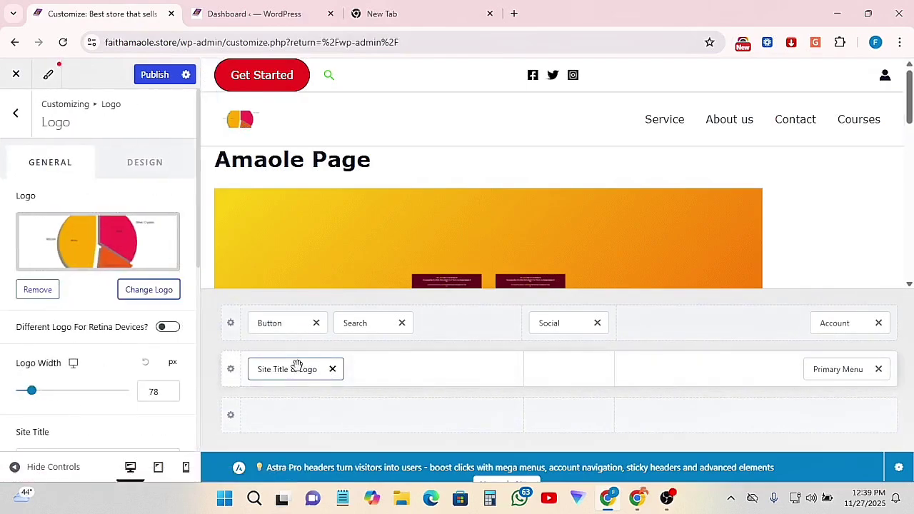
left_click_drag(841, 371, 588, 392)
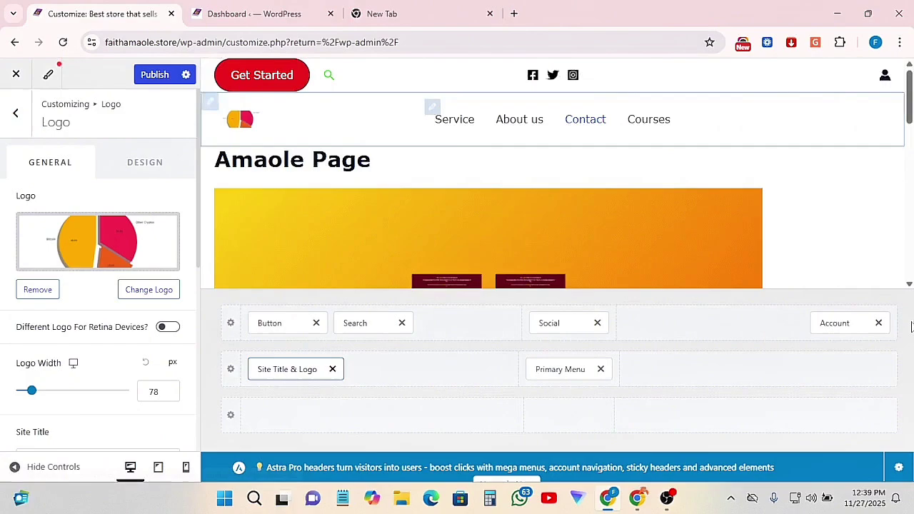
left_click(827, 371)
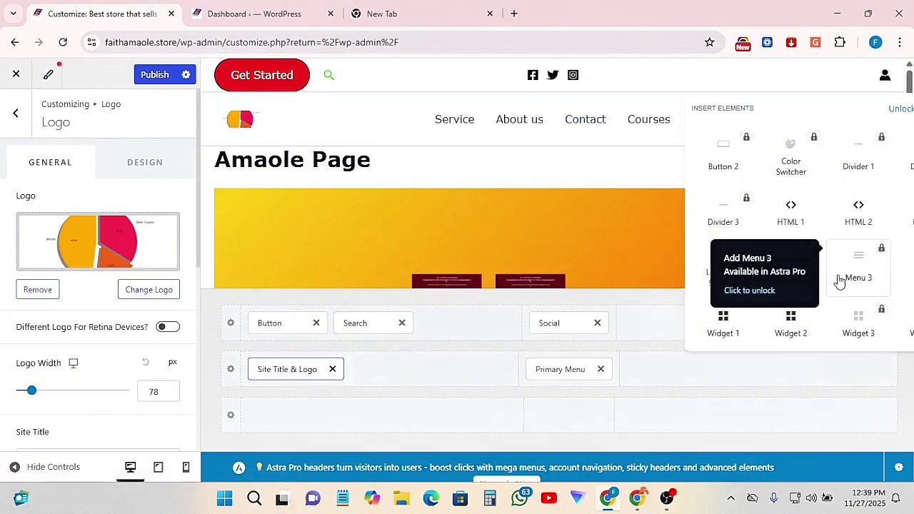
scroll(882, 250, "down", 1)
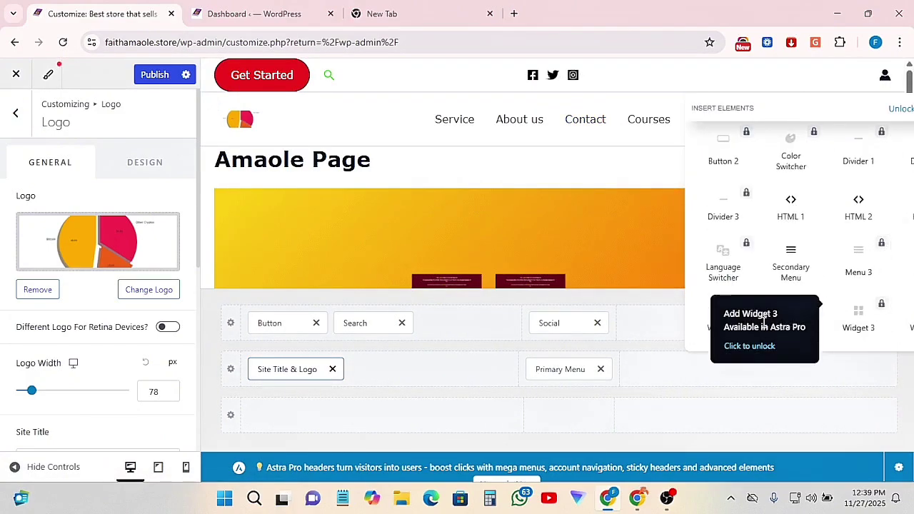
left_click(791, 262)
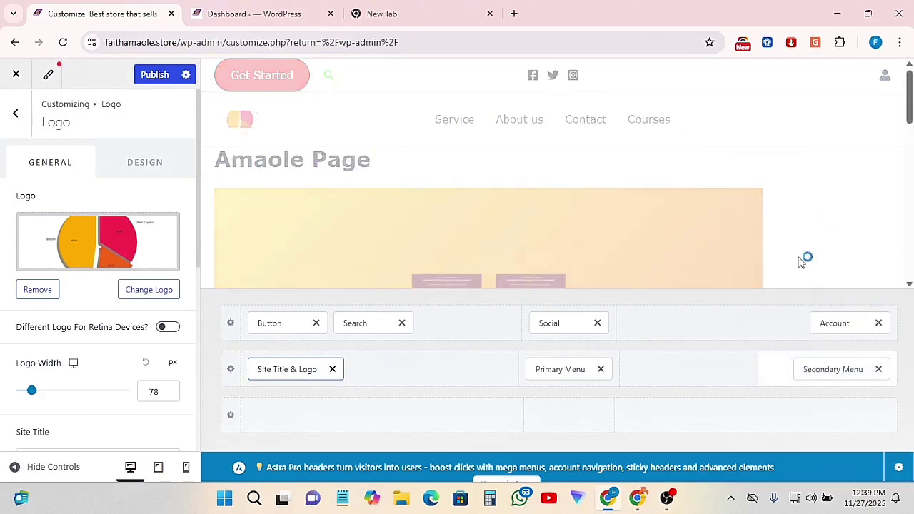
left_click(878, 369)
- Try Widget 1 in the middle header row's right section, and move the Primary Menu back there in its place
left_click(828, 372)
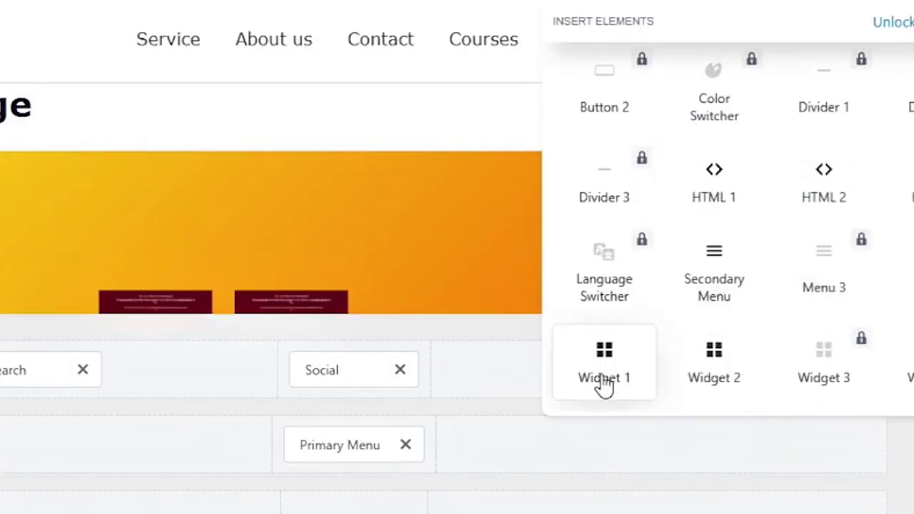
left_click(615, 365)
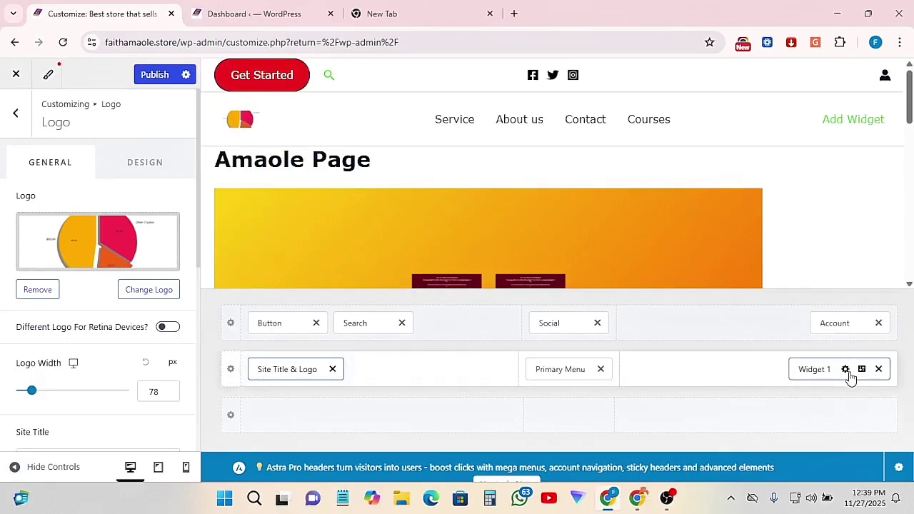
left_click(845, 370)
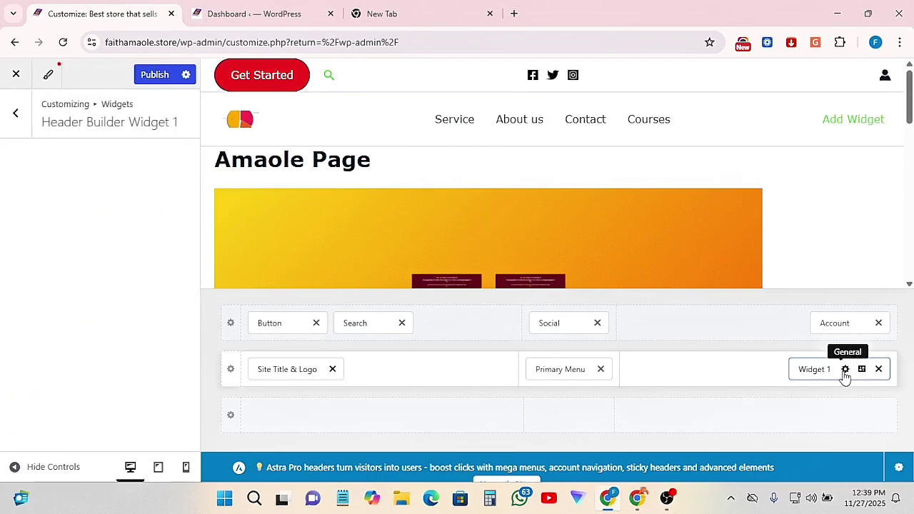
scroll(83, 385, "down", 1)
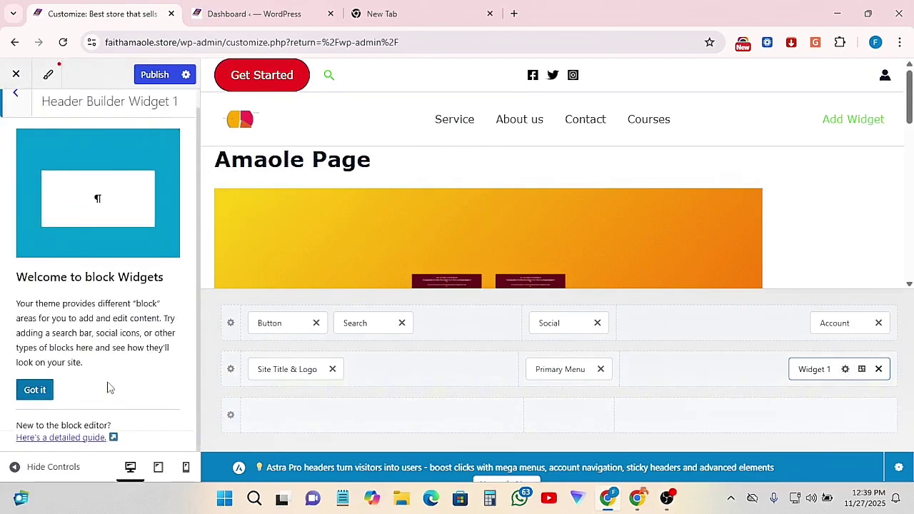
left_click(879, 369)
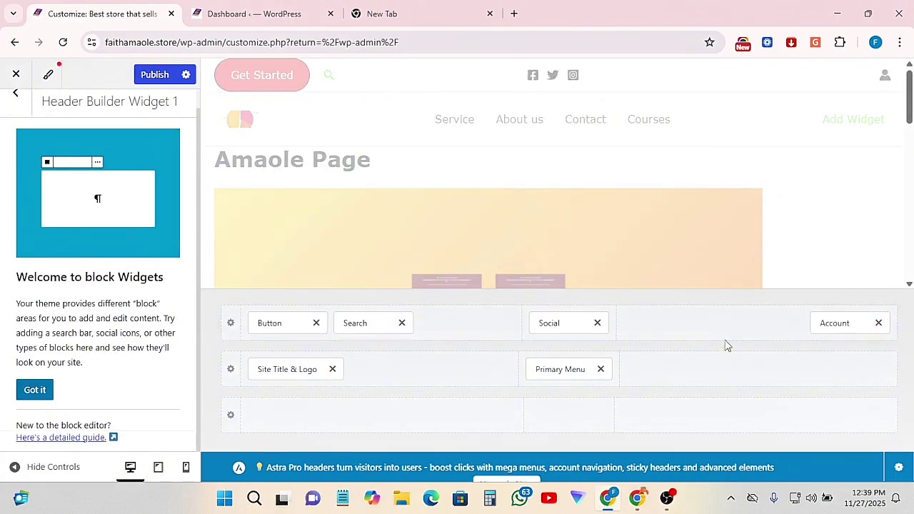
left_click_drag(575, 370, 822, 386)
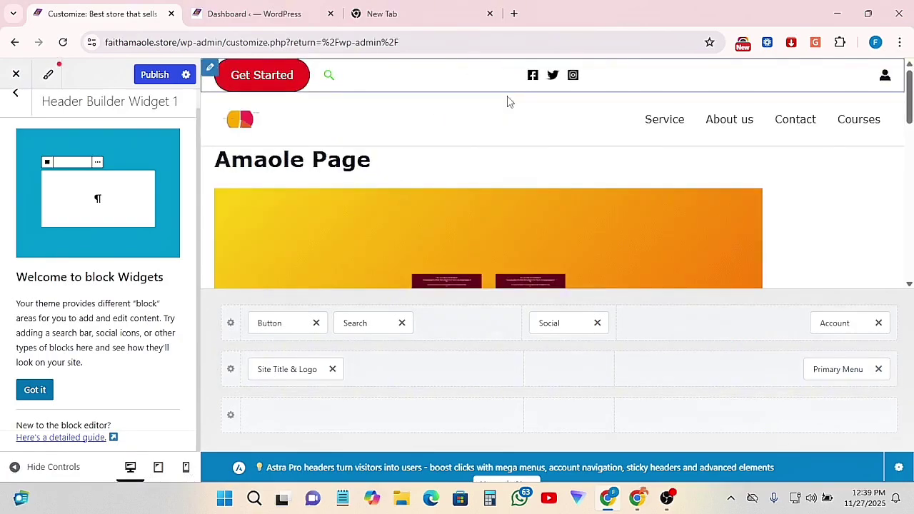
- Add the Secondary Menu element to the center section of the bottom header row
left_click(570, 418)
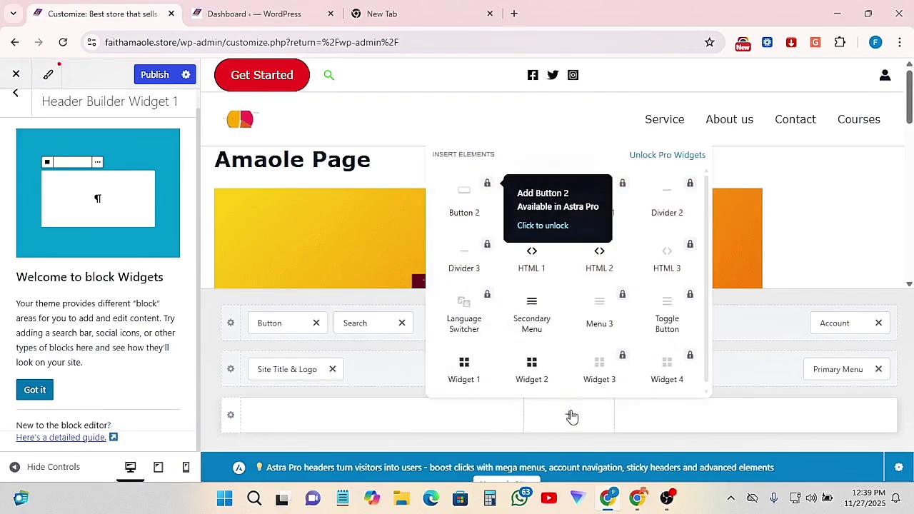
scroll(560, 346, "down", 1)
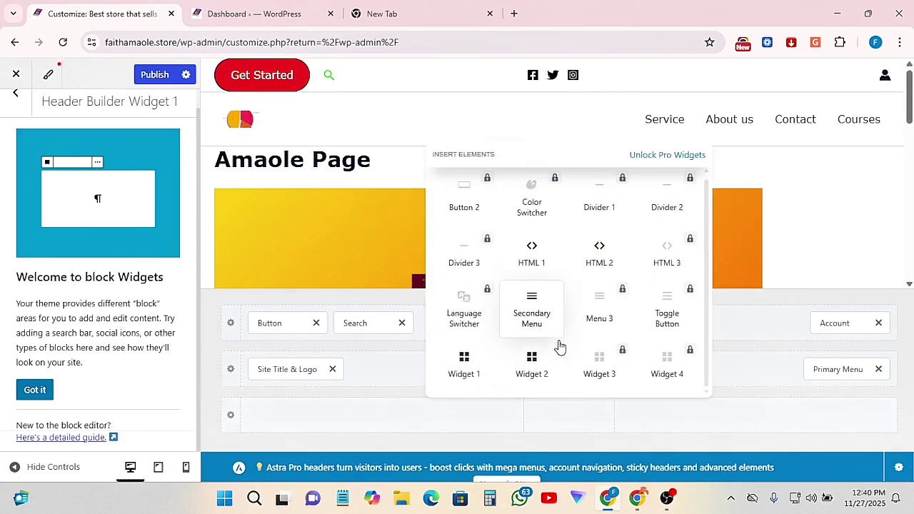
left_click(540, 318)
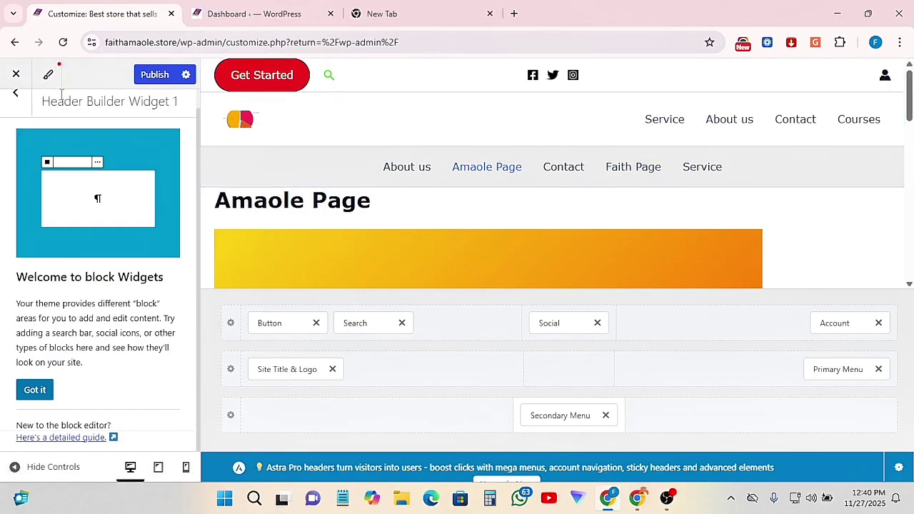
- Set the Above Header row's background to the light blue palette color
left_click(18, 92)
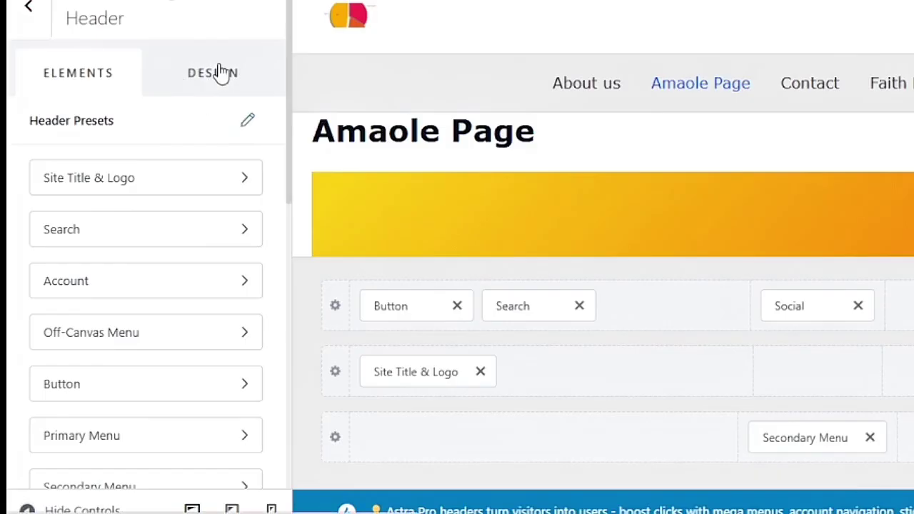
left_click(221, 72)
scroll(214, 341, "down", 3)
scroll(208, 369, "up", 3)
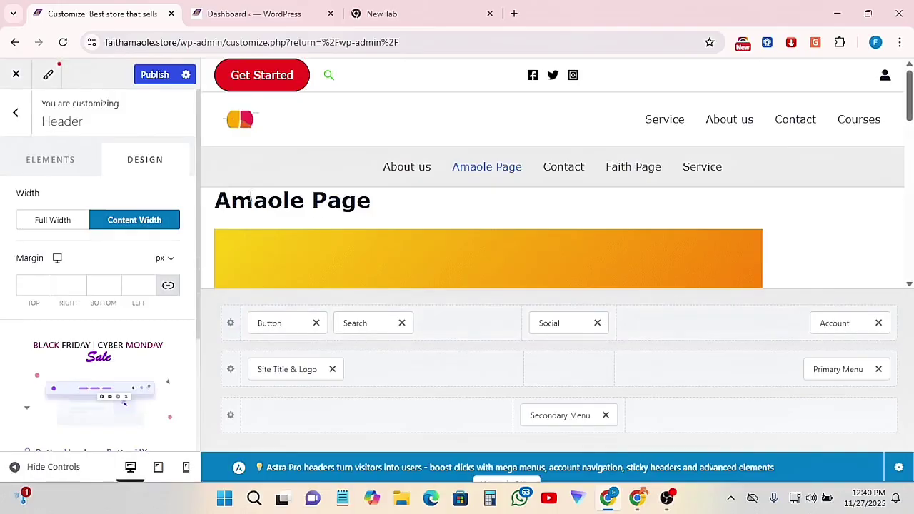
left_click(230, 323)
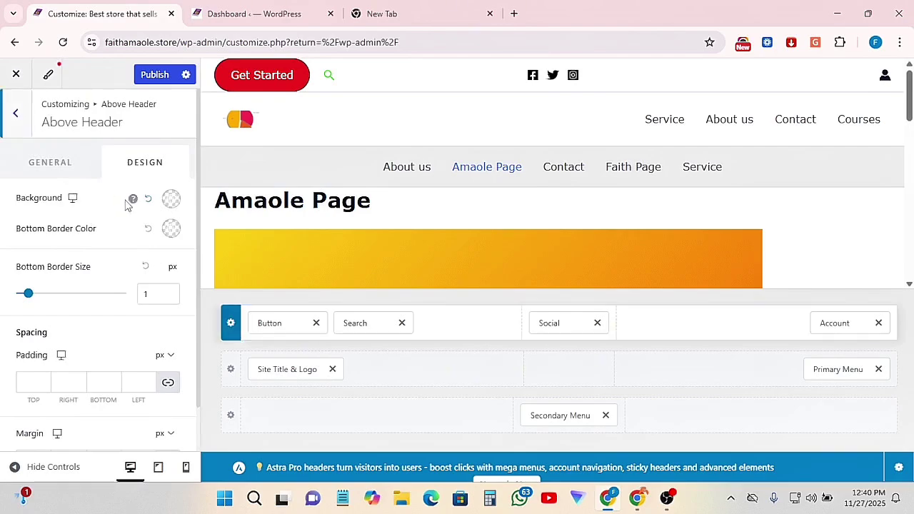
left_click(171, 200)
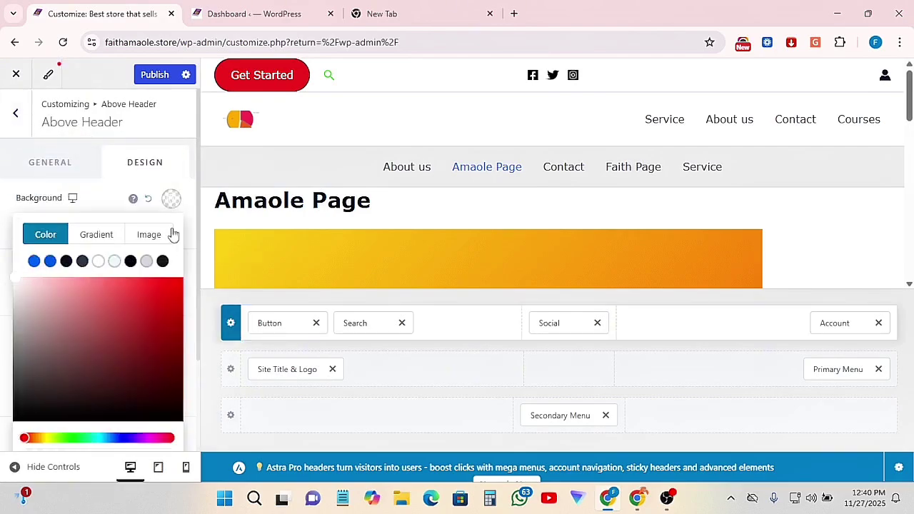
left_click(115, 262)
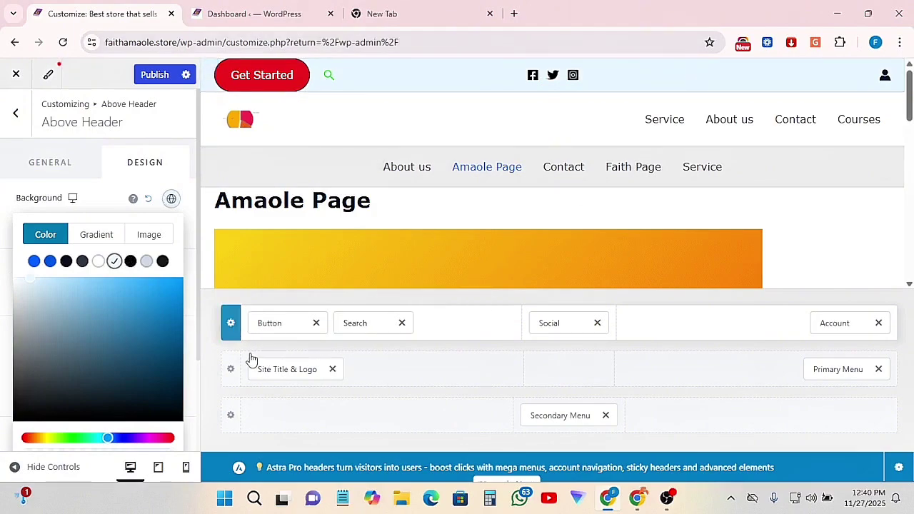
- Try the black palette color as the Primary Header row's background
left_click(233, 370)
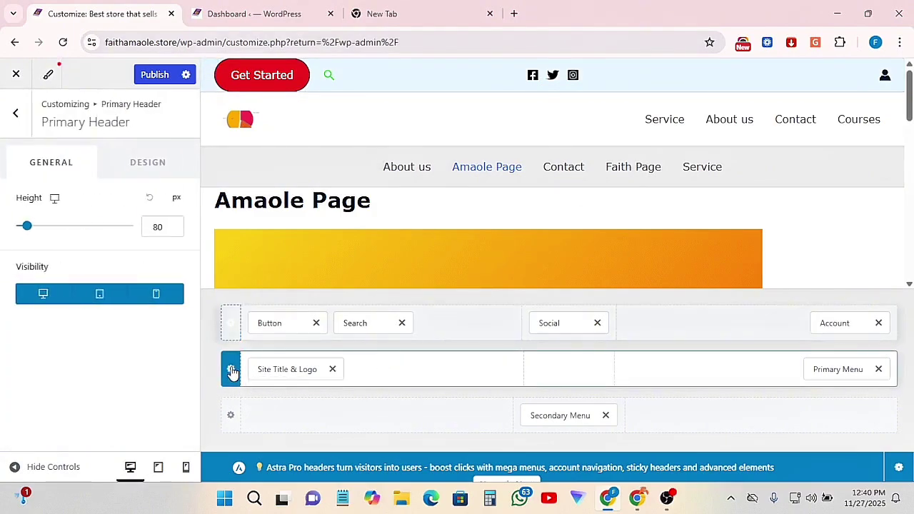
left_click(141, 161)
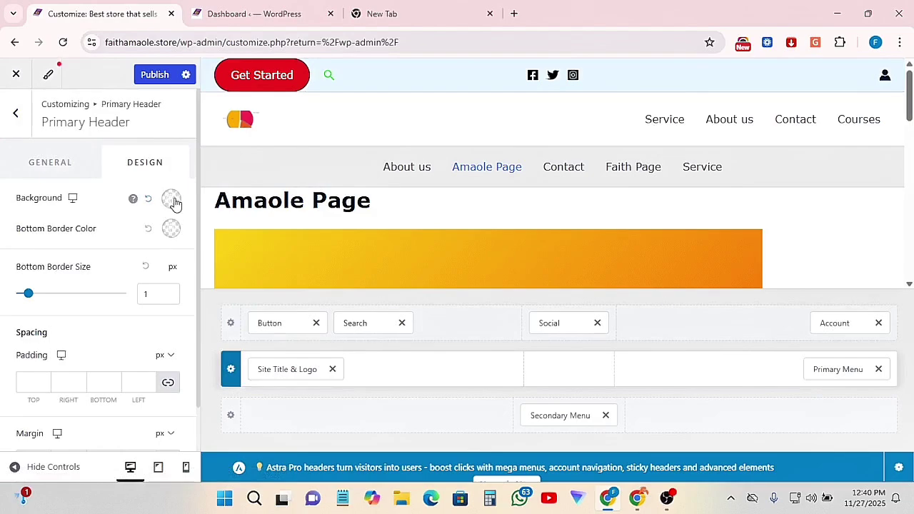
left_click(172, 200)
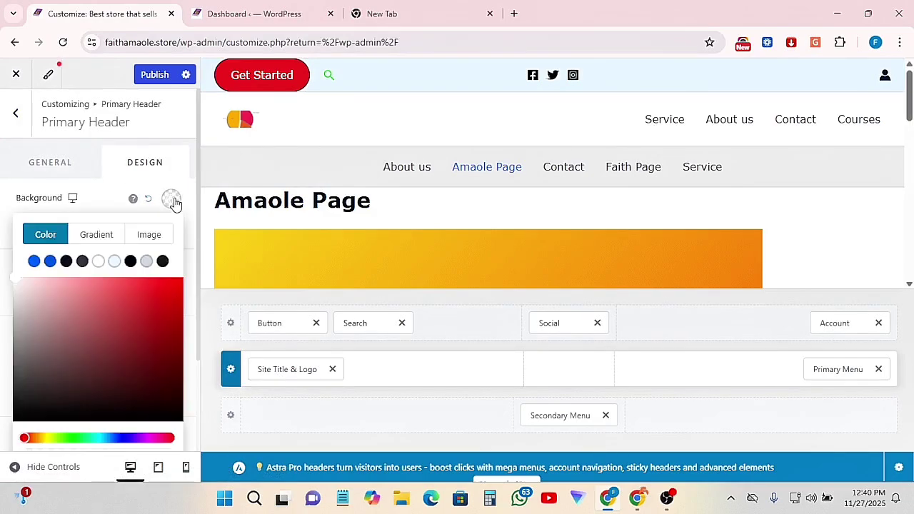
left_click(129, 262)
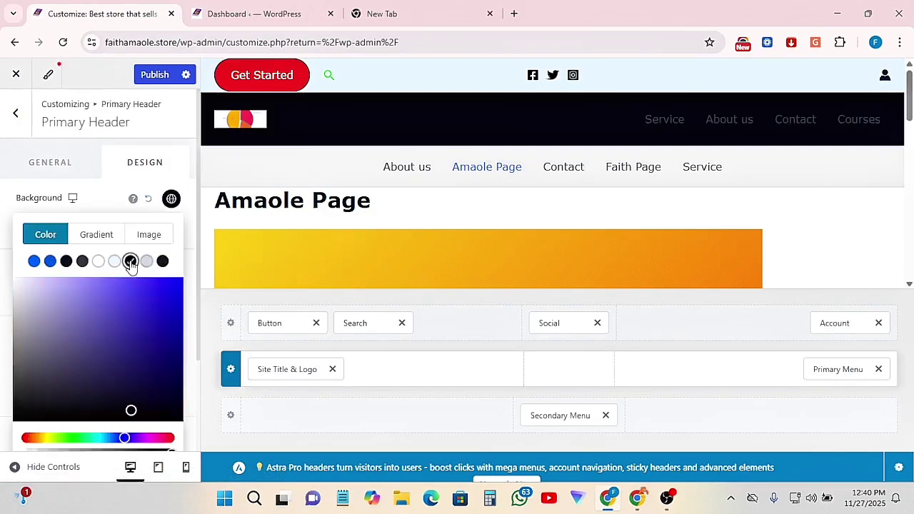
- Try the blue palette color as the Below Header row's background
left_click(230, 414)
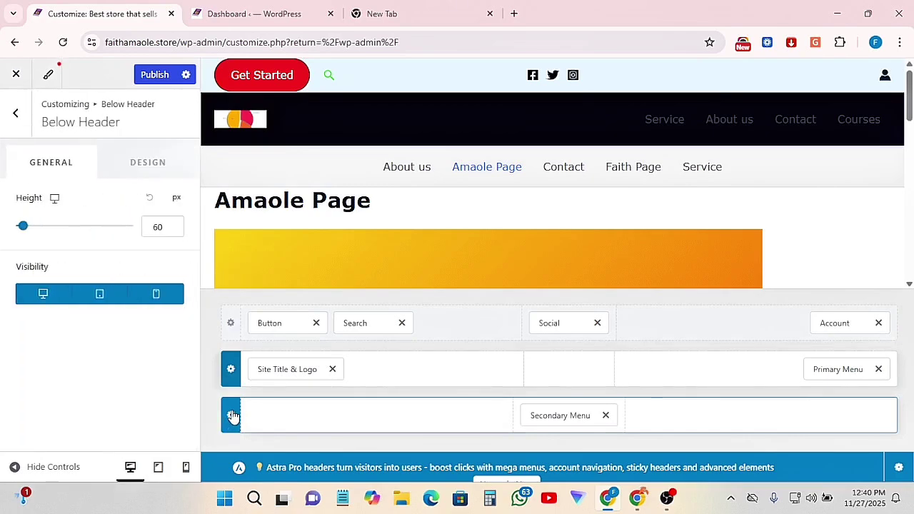
left_click(150, 159)
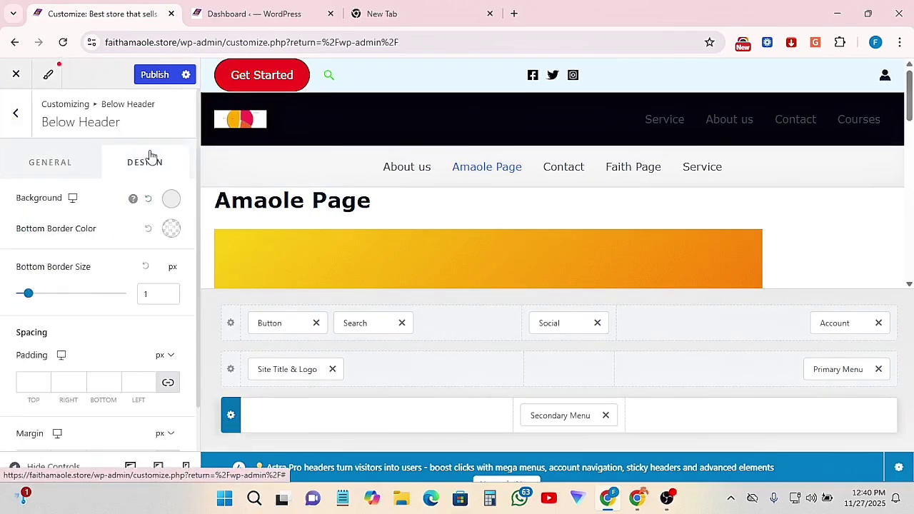
left_click(166, 239)
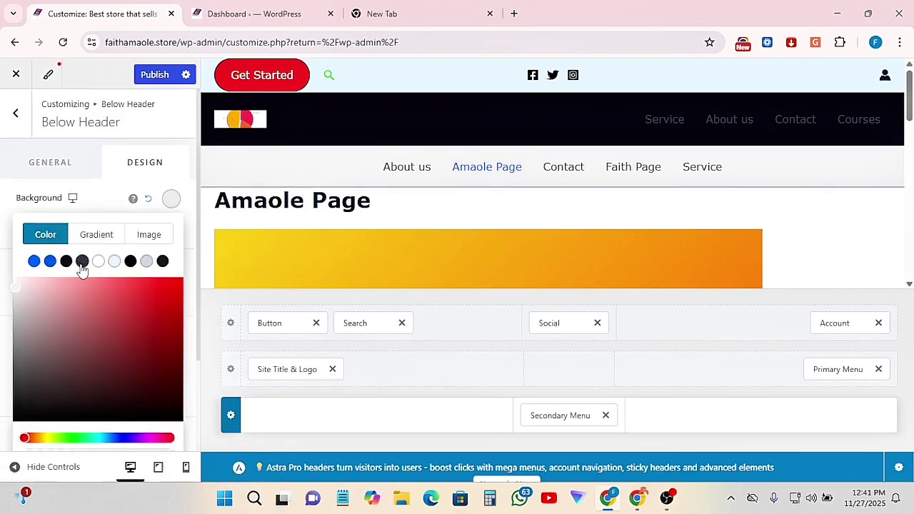
left_click(51, 262)
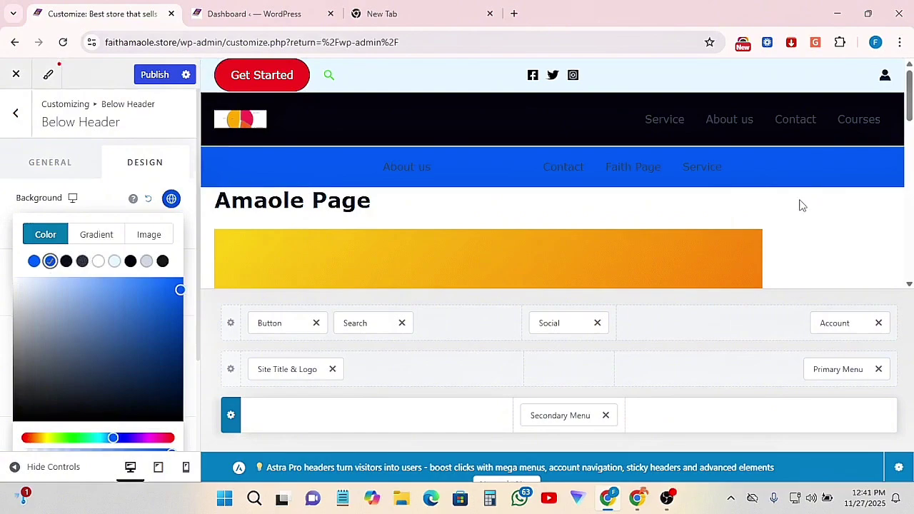
- Set the Primary Header row's background to the same light blue palette color as the Above Header row
left_click(232, 369)
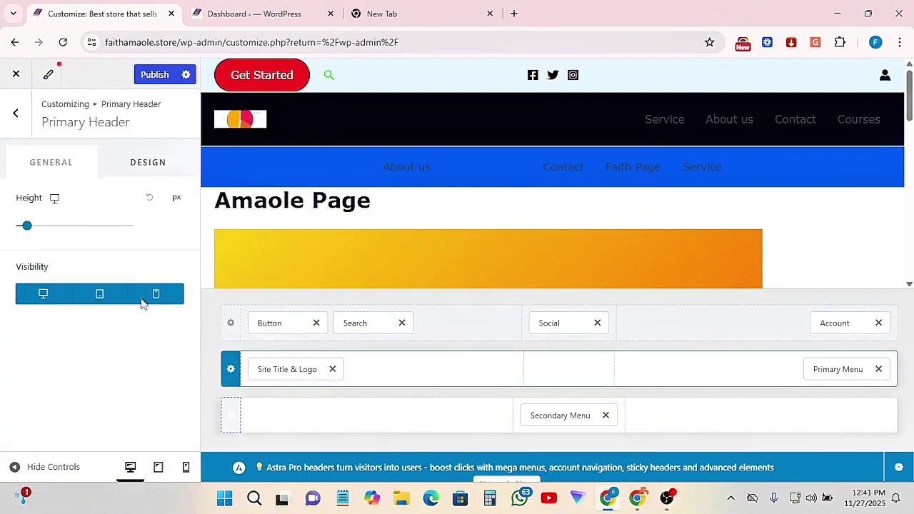
left_click(139, 165)
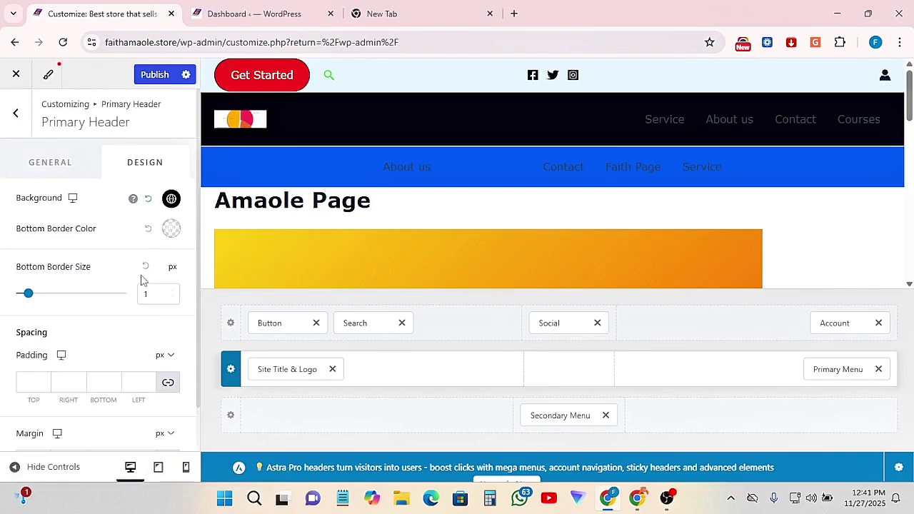
left_click(171, 227)
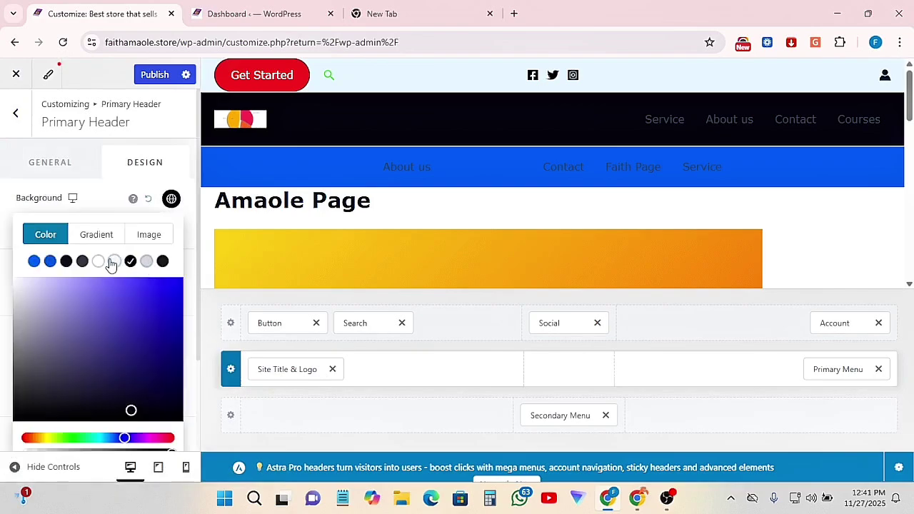
left_click(113, 262)
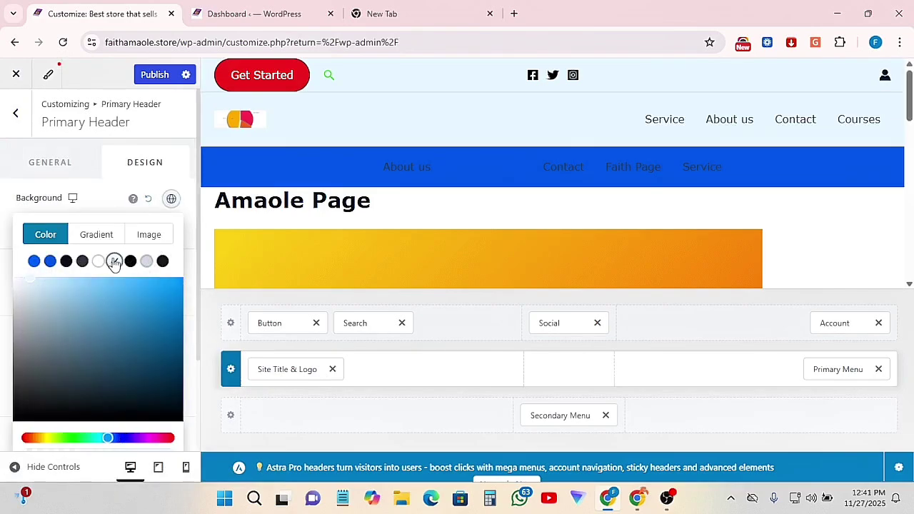
- Set the Below Header row's background to the light blue palette color and publish the header changes
left_click(231, 416)
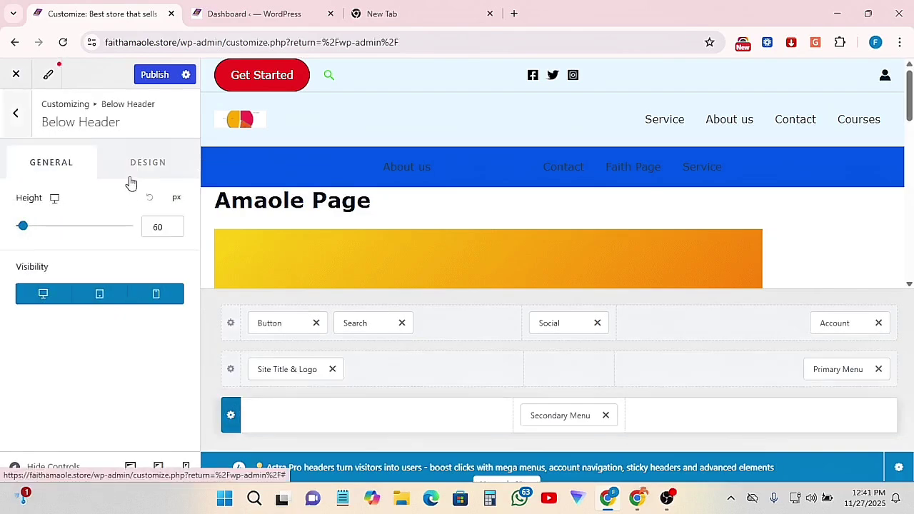
left_click(132, 165)
left_click(171, 198)
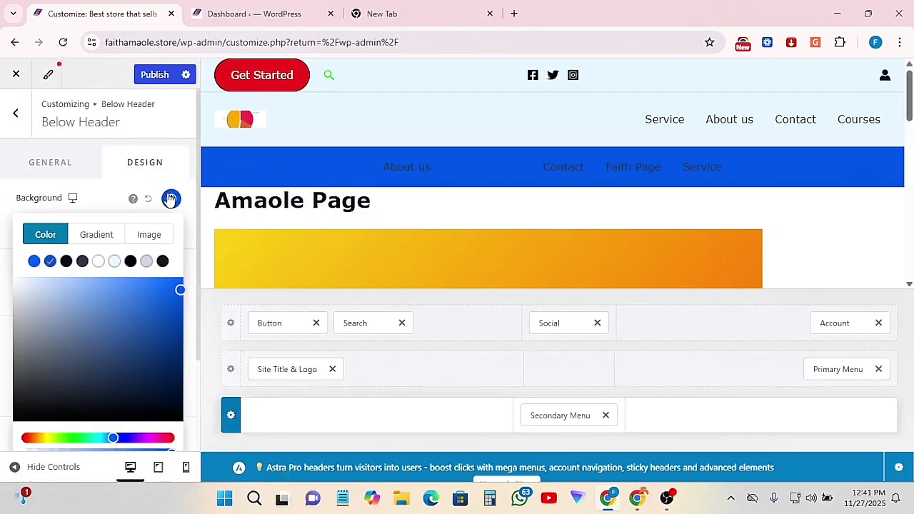
left_click(113, 261)
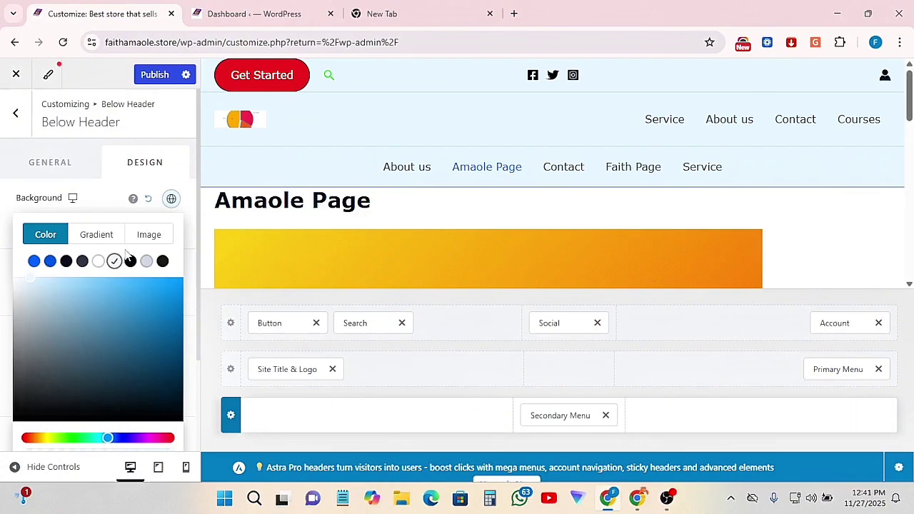
left_click(47, 163)
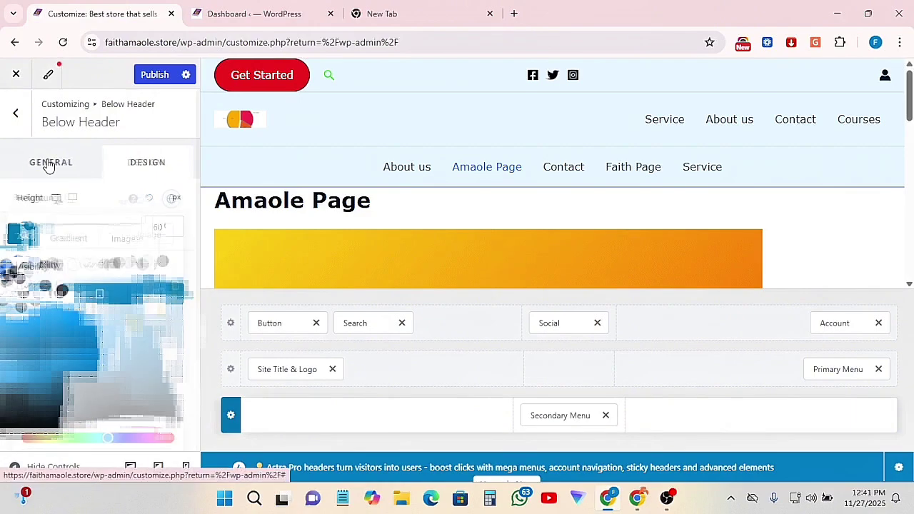
left_click(150, 75)
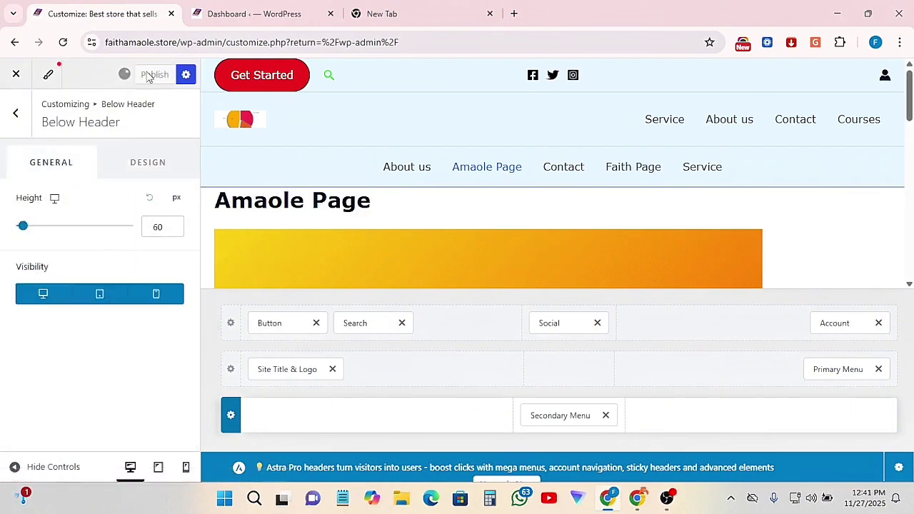
- Try hiding the Below Header row on desktop, tablet and mobile, and restore its visibility on all three devices
left_click(23, 300)
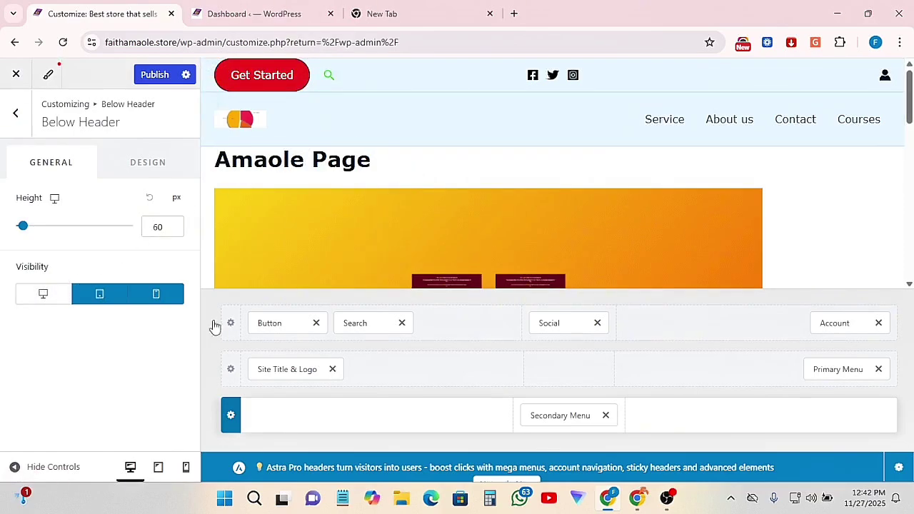
left_click(43, 297)
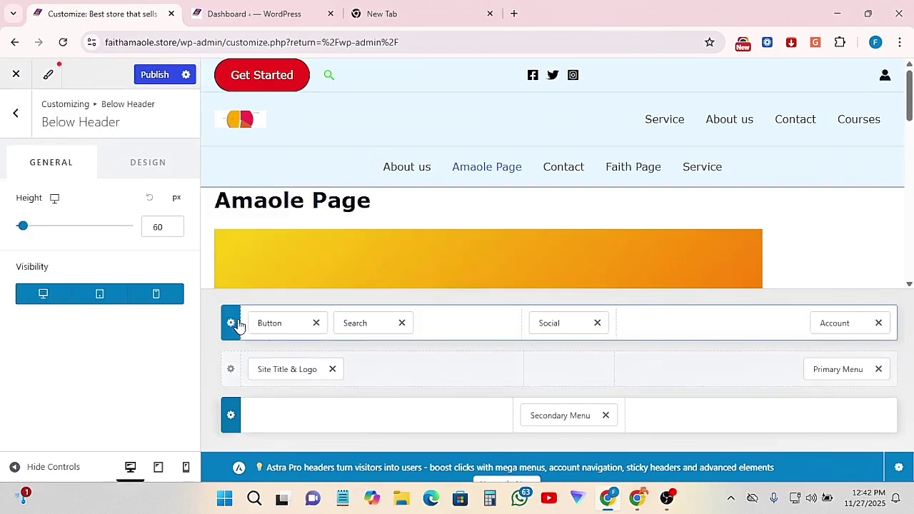
left_click(43, 297)
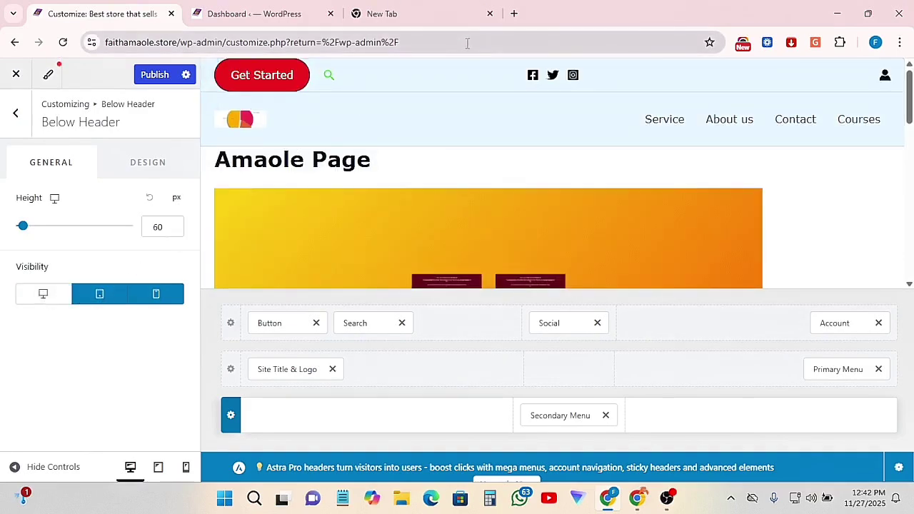
left_click(100, 298)
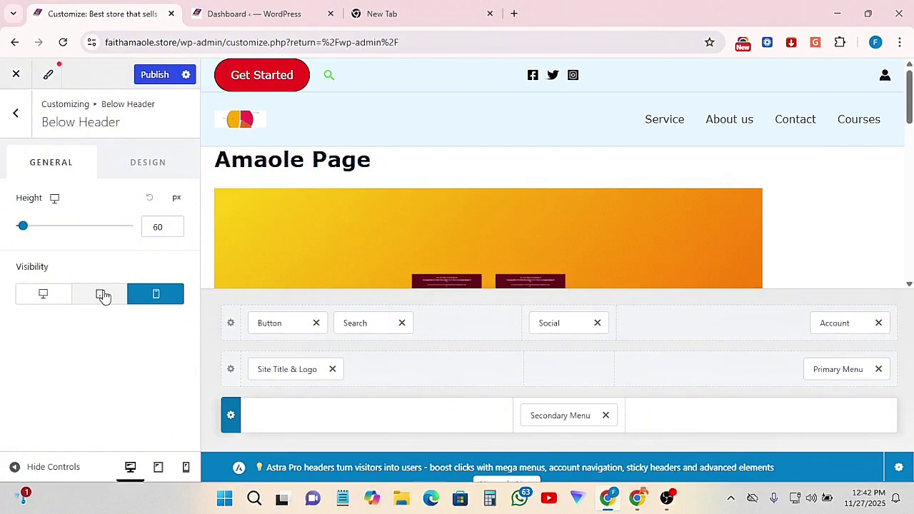
left_click(152, 292)
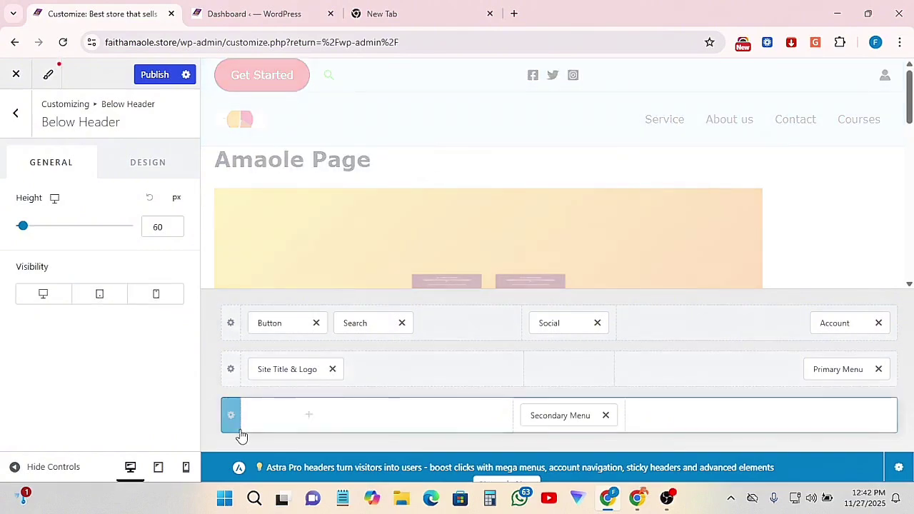
left_click(168, 296)
left_click(104, 301)
left_click(43, 298)
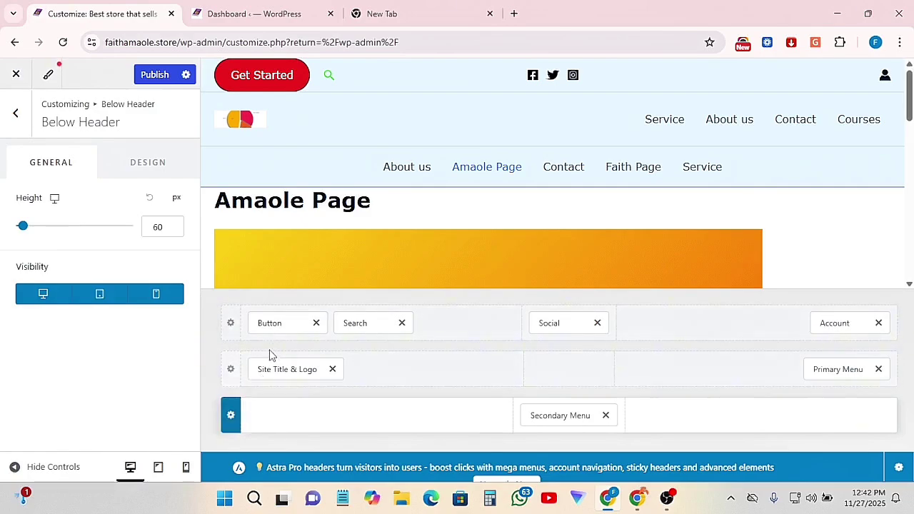
- Hide the Above Header row on mobile and return to the Header elements list
left_click(231, 325)
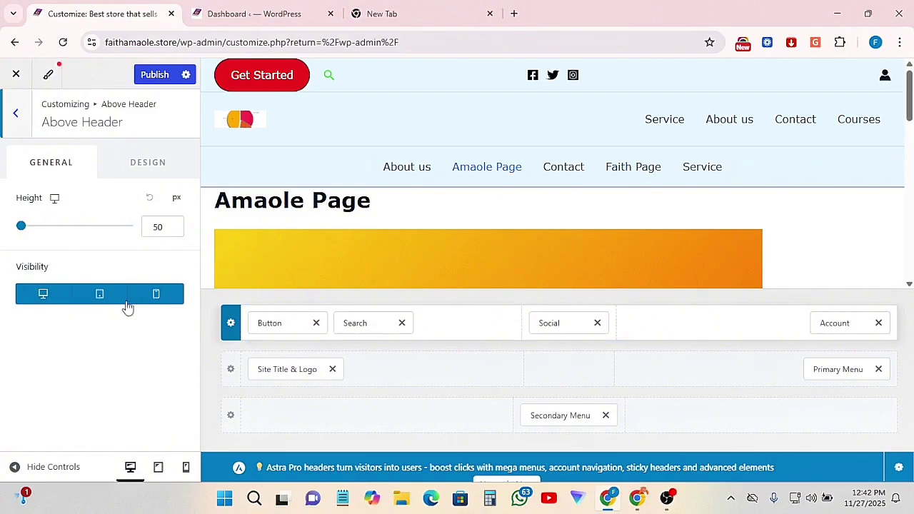
left_click(163, 299)
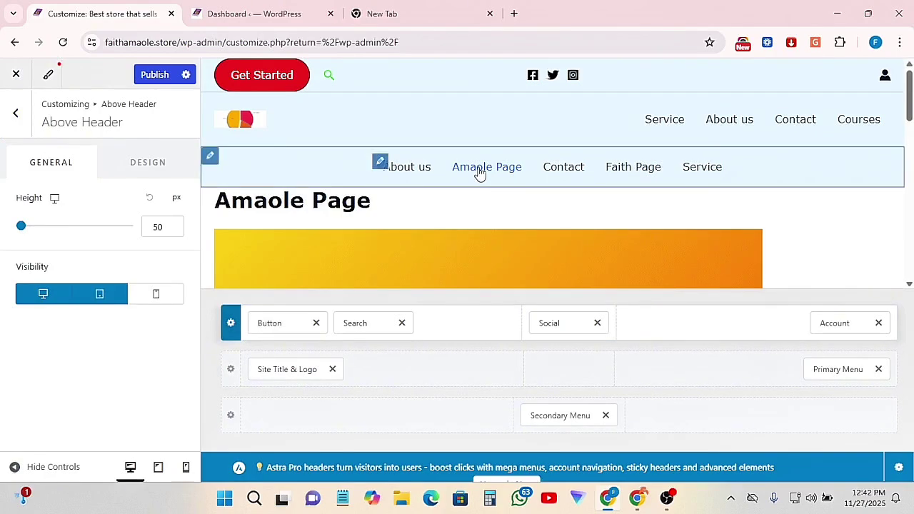
left_click(223, 326)
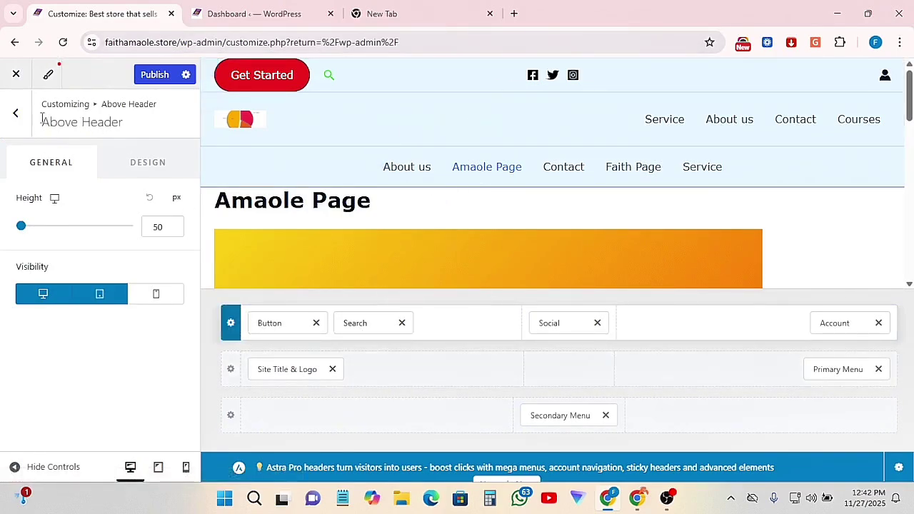
left_click(11, 114)
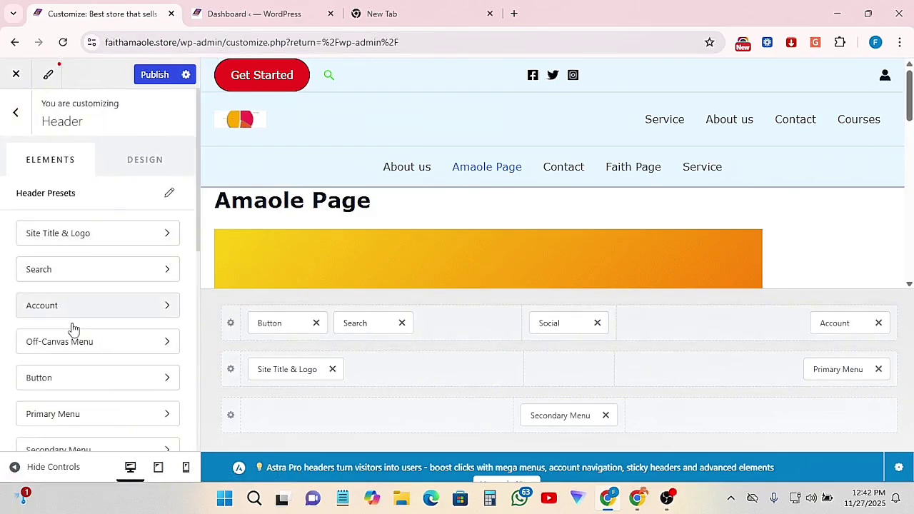
- Open the footer builder and add a Footer Menu to the middle row's first column and a Social element to its third column
left_click(15, 114)
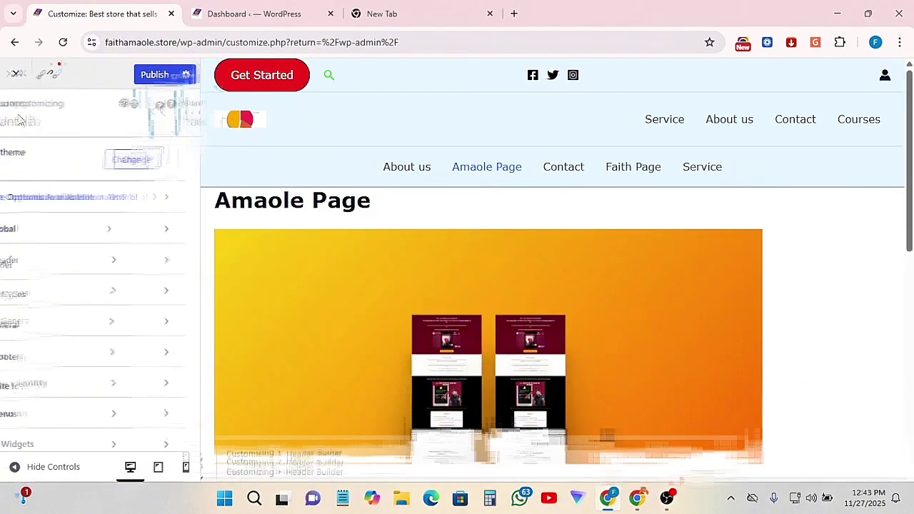
scroll(49, 303, "down", 2)
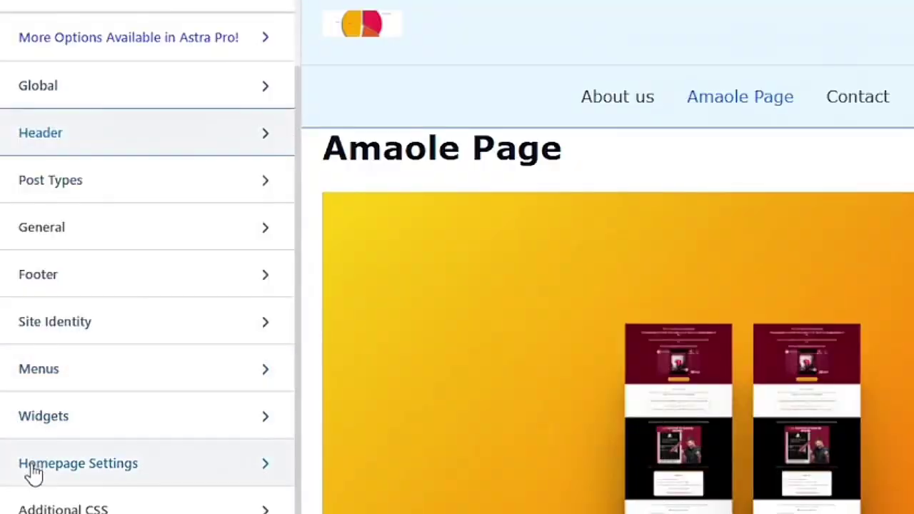
left_click(106, 278)
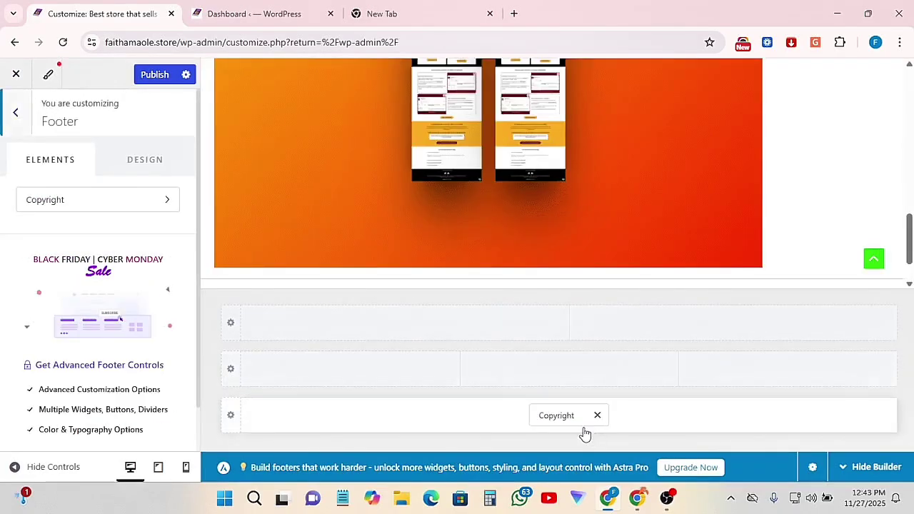
scroll(761, 258, "down", 2)
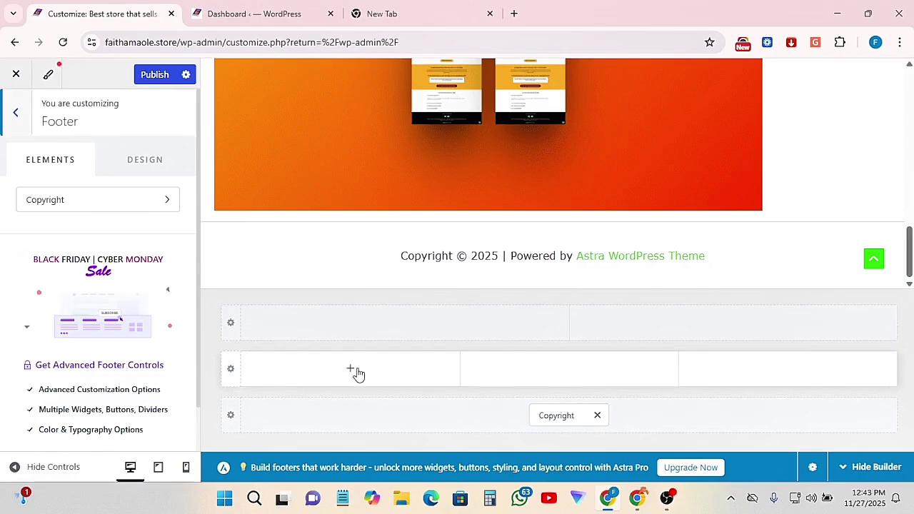
left_click(351, 370)
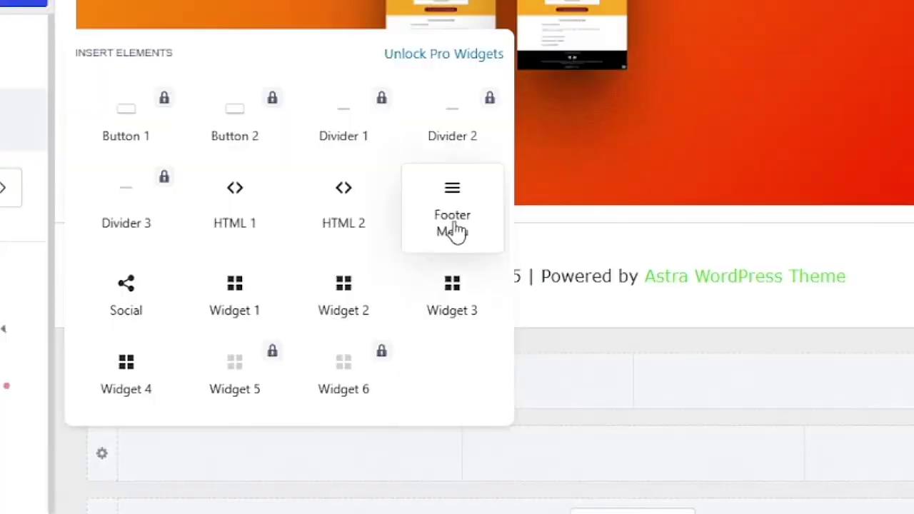
left_click(454, 223)
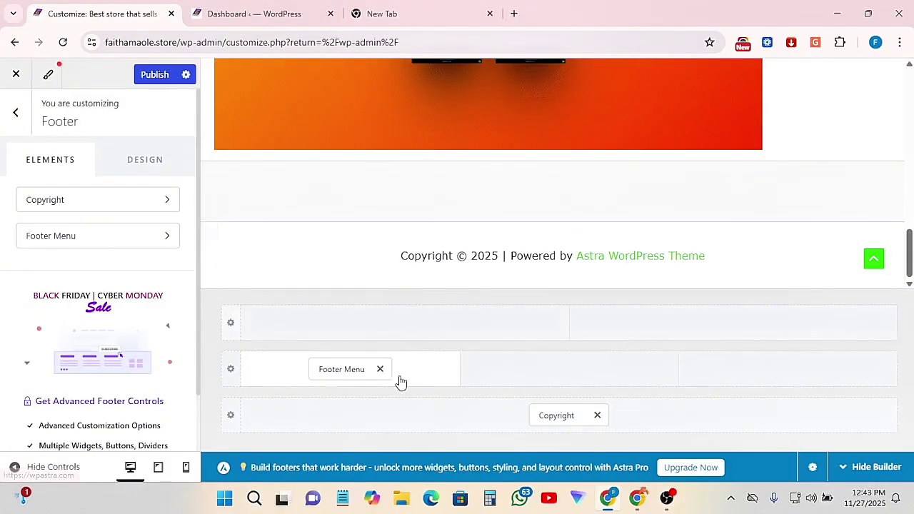
left_click(785, 367)
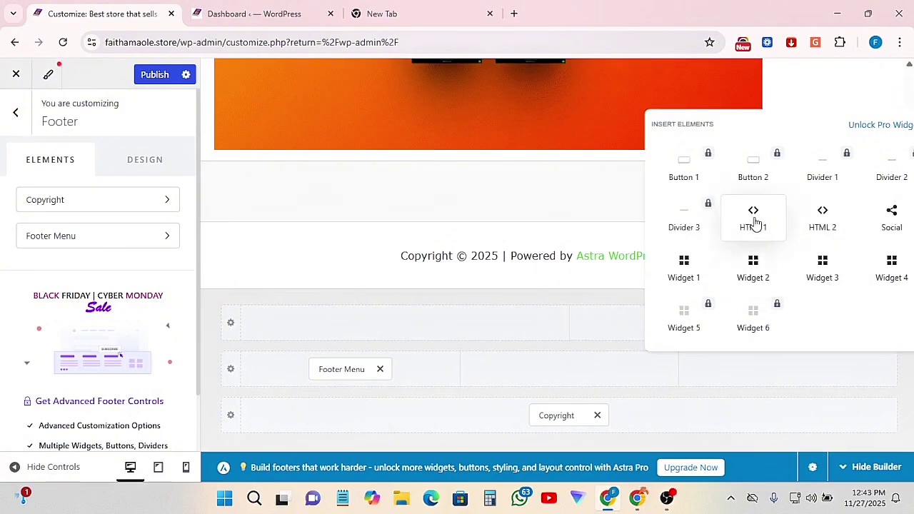
left_click(890, 226)
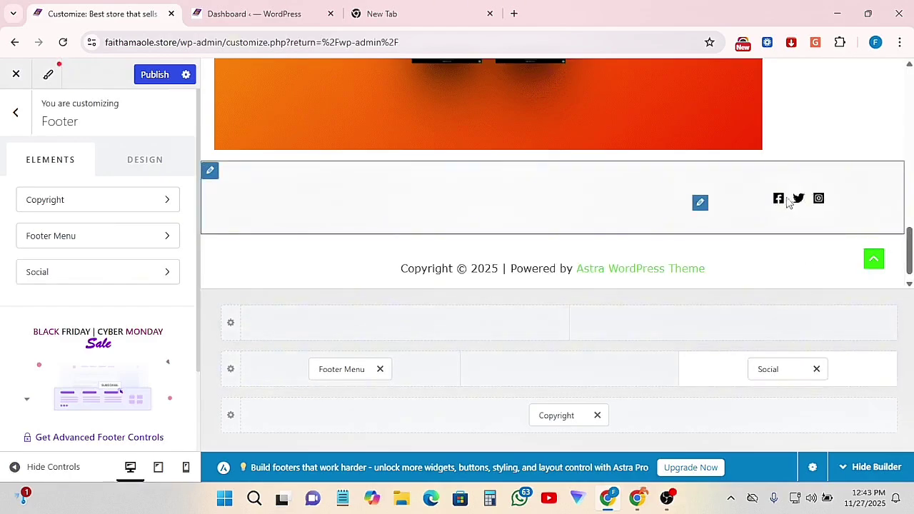
- Assign the Top Bar menu to the Footer Menu location and return to the main customizer sections
left_click(327, 368)
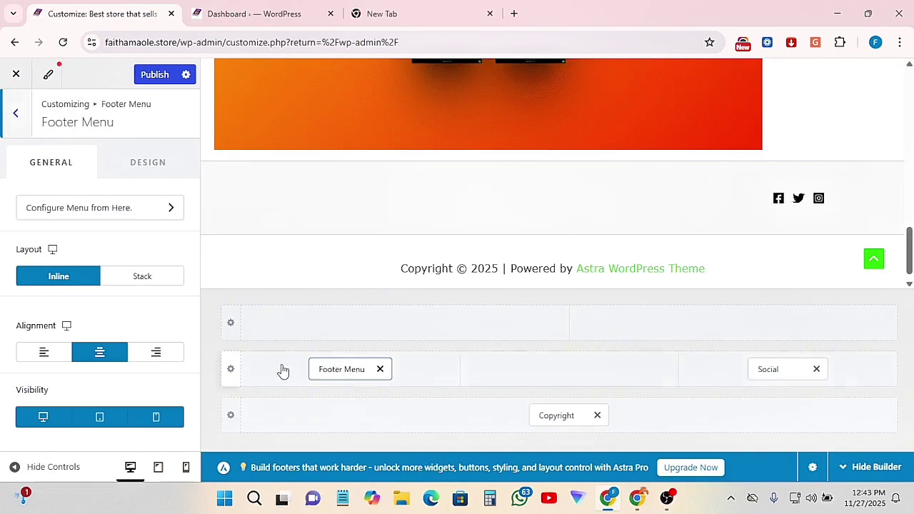
left_click(111, 208)
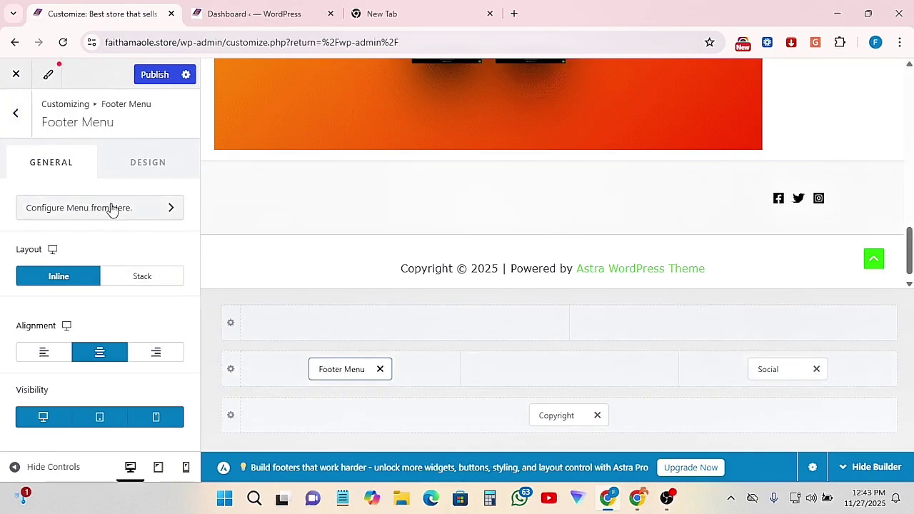
left_click(91, 386)
scroll(123, 350, "down", 3)
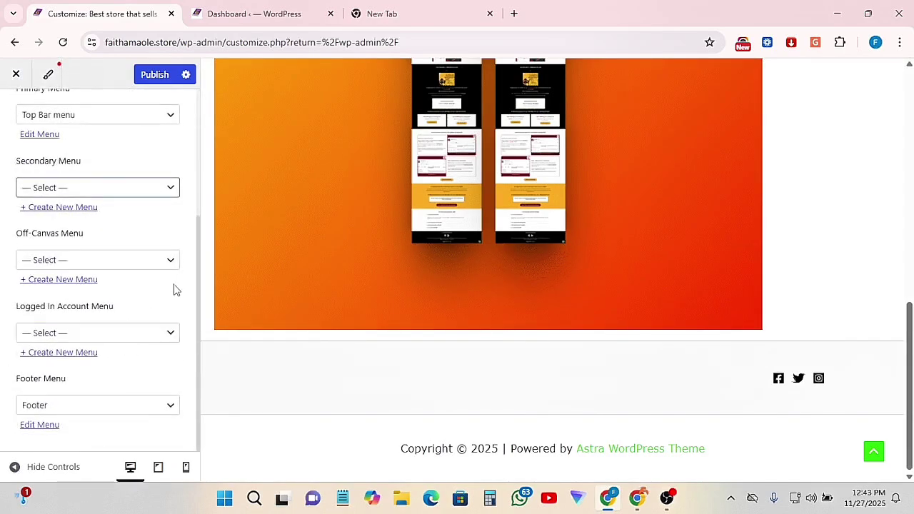
left_click(73, 412)
left_click(71, 458)
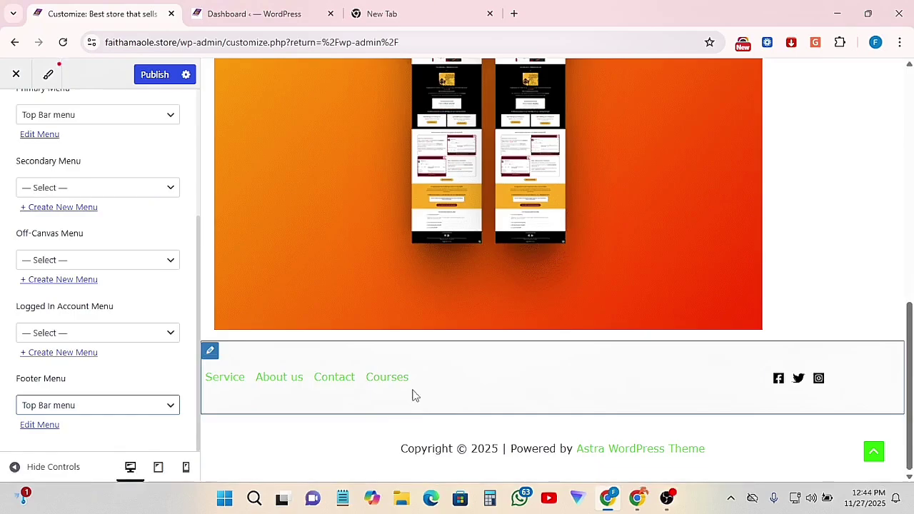
left_click(17, 117)
left_click(17, 119)
left_click(17, 116)
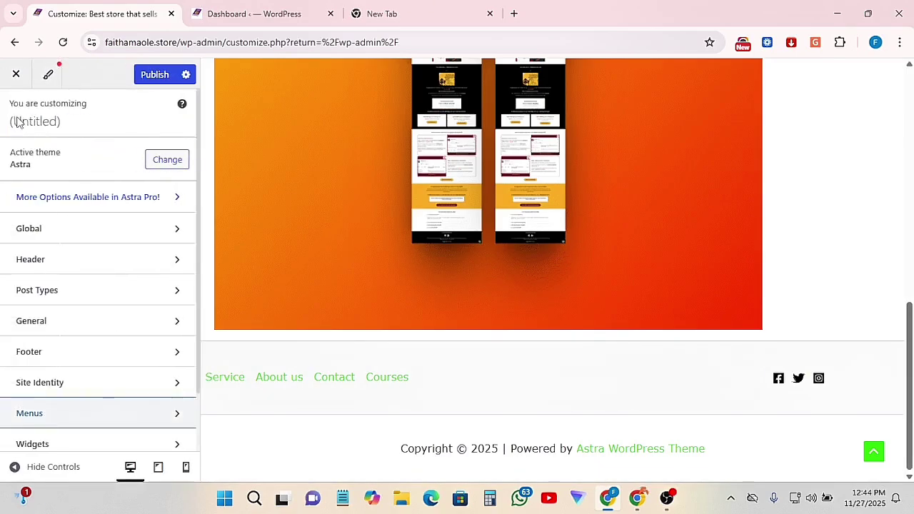
- Set the Below Footer row's background to the light grayish-blue palette color
left_click(68, 351)
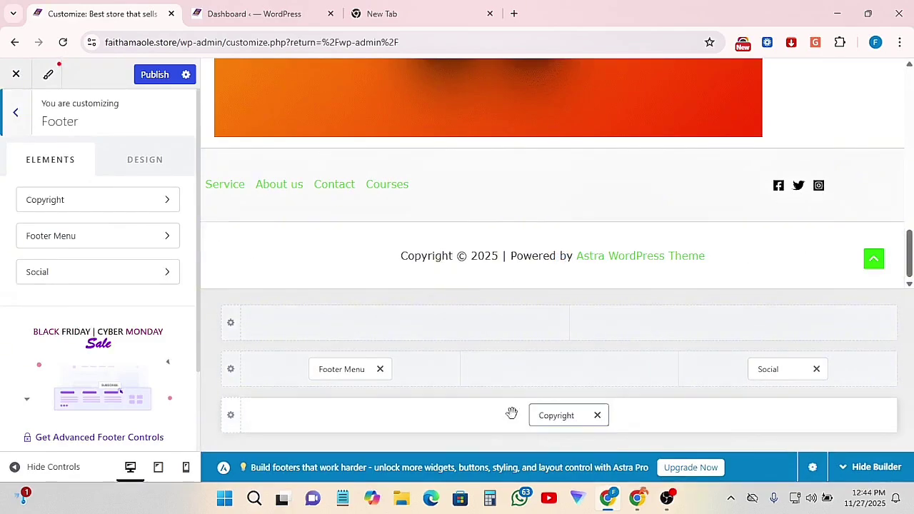
left_click(231, 416)
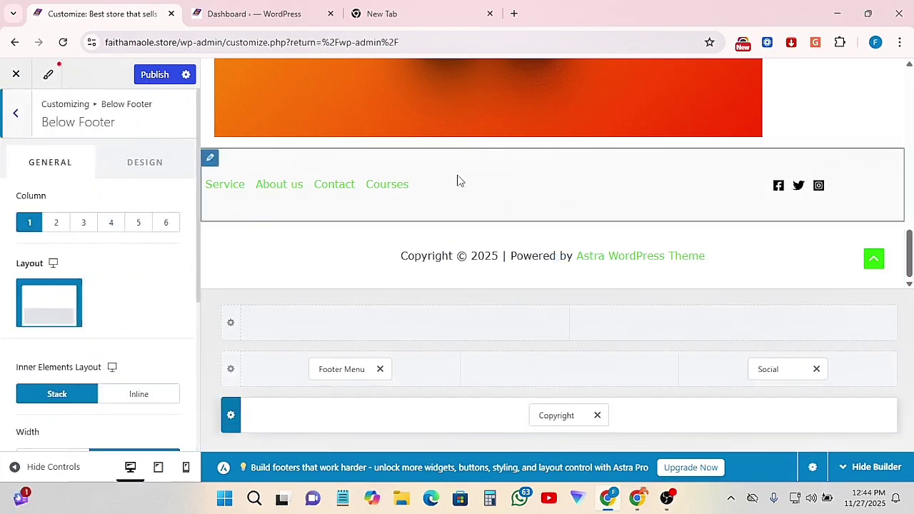
left_click(145, 160)
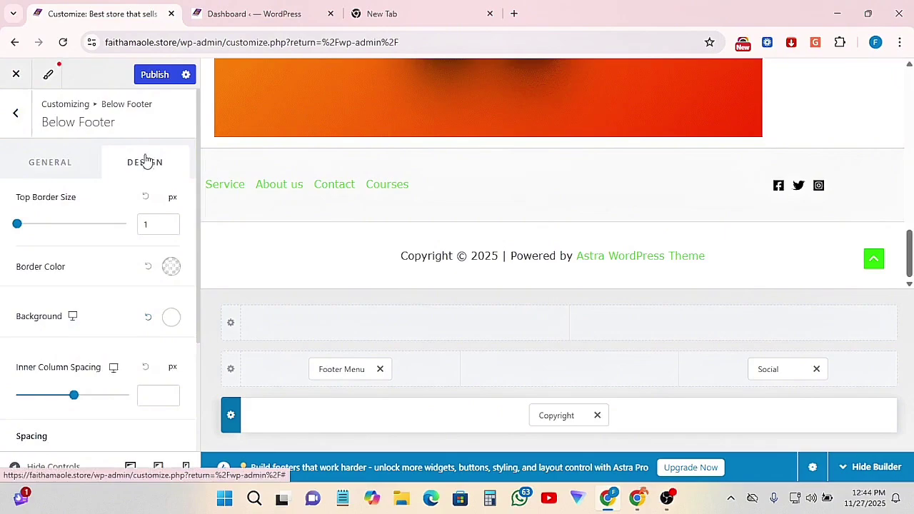
left_click(171, 319)
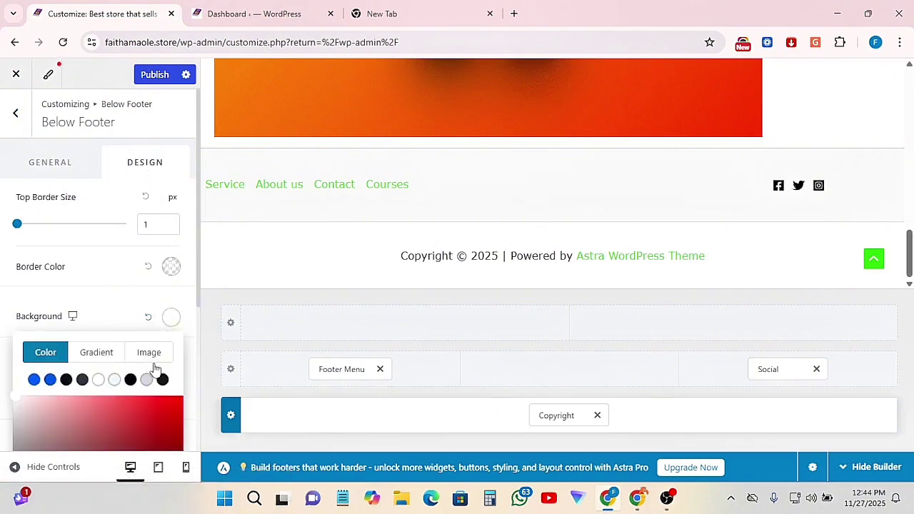
left_click(115, 380)
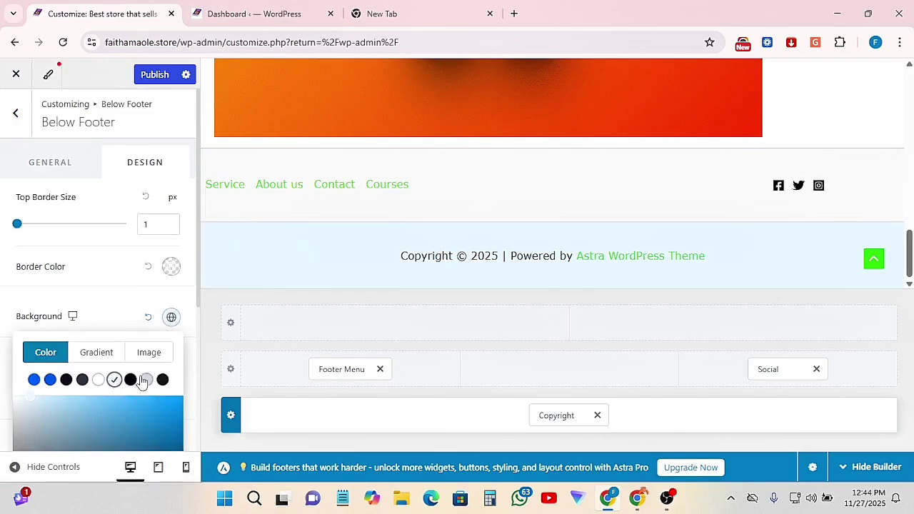
left_click(147, 382)
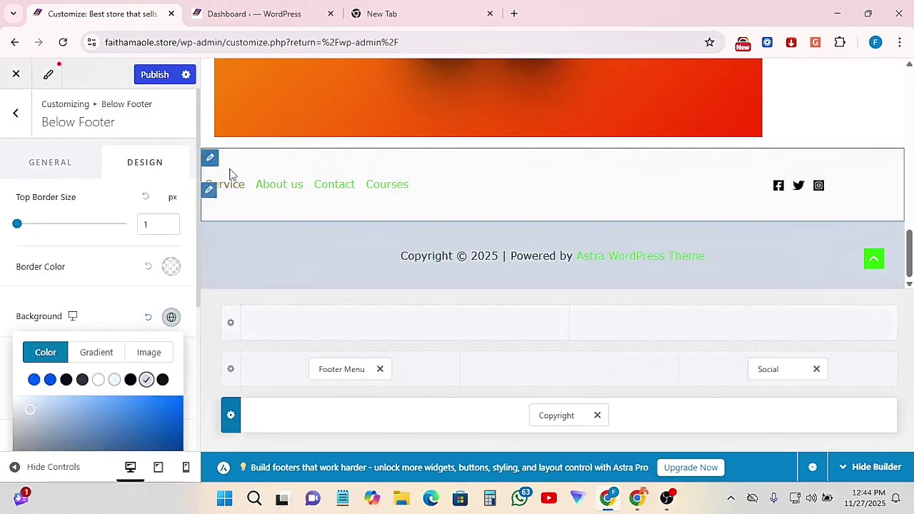
- Set the Above Footer row's background to the same light grayish-blue palette color as the Below Footer row
left_click(231, 325)
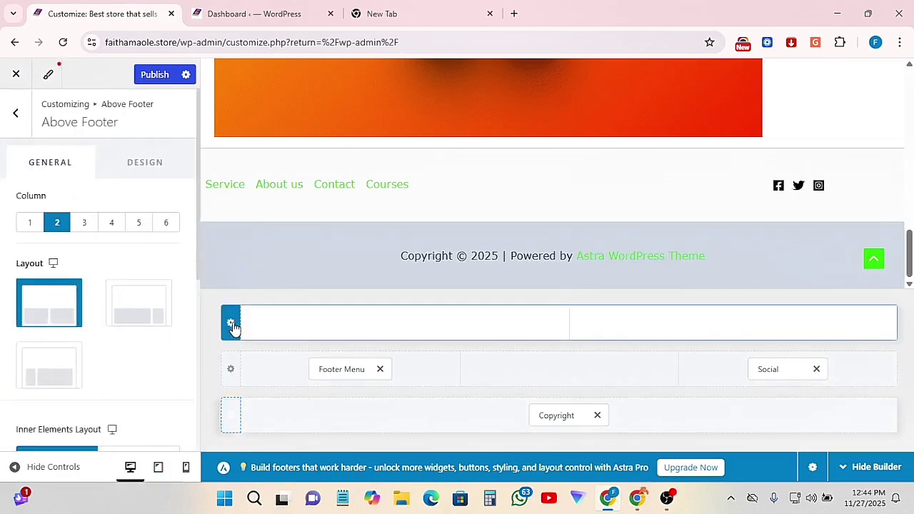
left_click(135, 164)
left_click(170, 267)
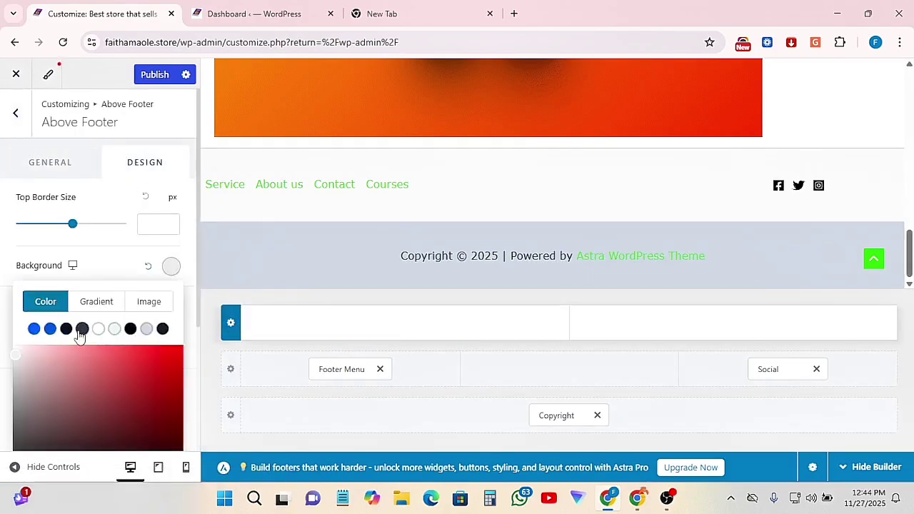
left_click(146, 329)
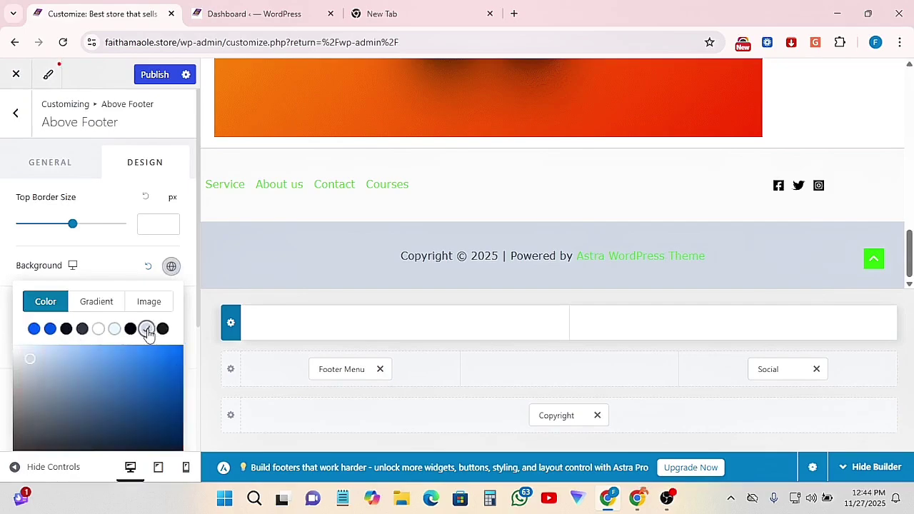
- Set the Primary Footer row's background to the same light grayish-blue palette color as the other footer rows
left_click(231, 369)
left_click(143, 164)
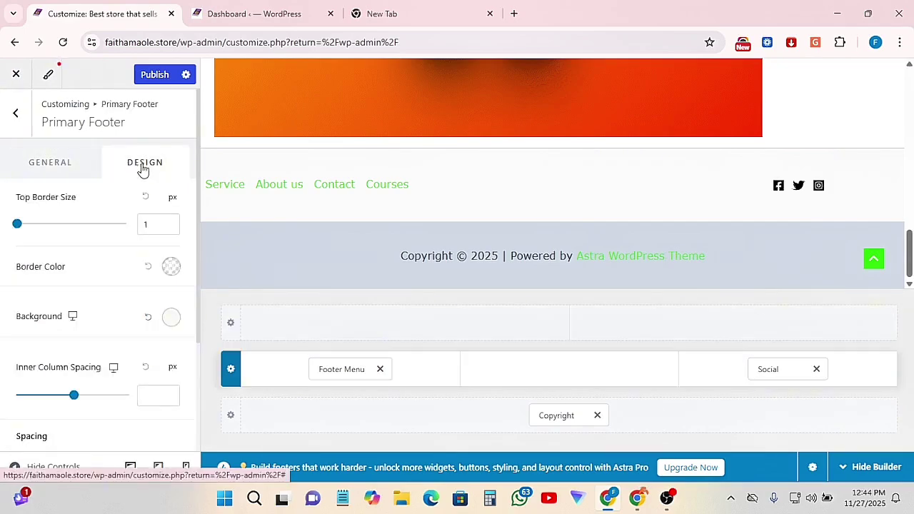
left_click(173, 318)
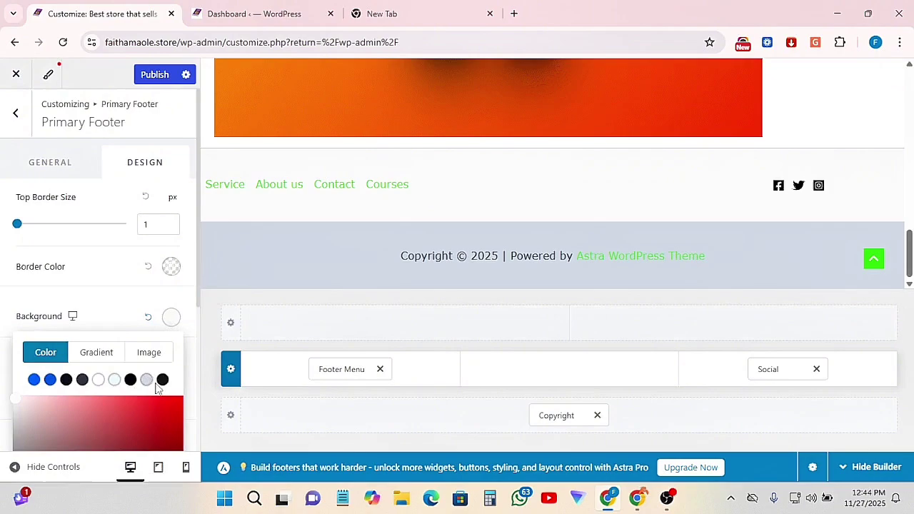
left_click(146, 381)
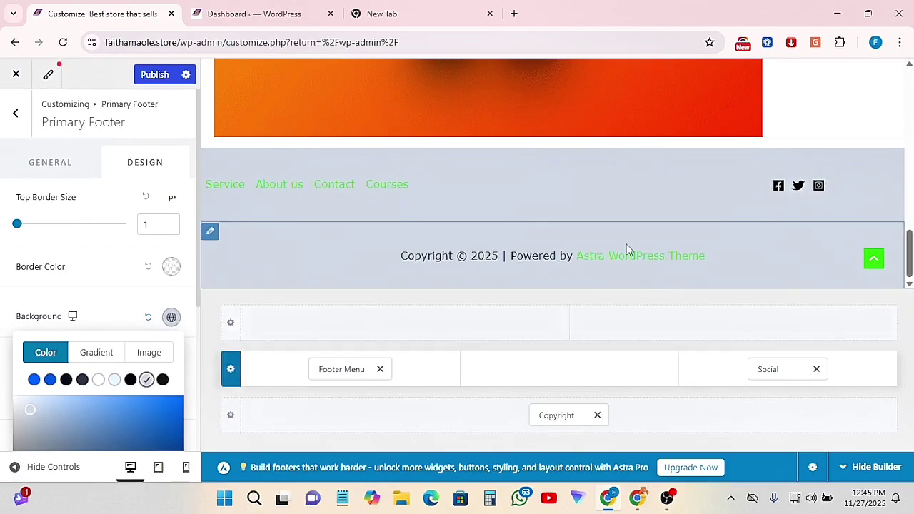
- Replace the [theme_author] shortcode in the footer's Copyright text with "Diva"
left_click(556, 416)
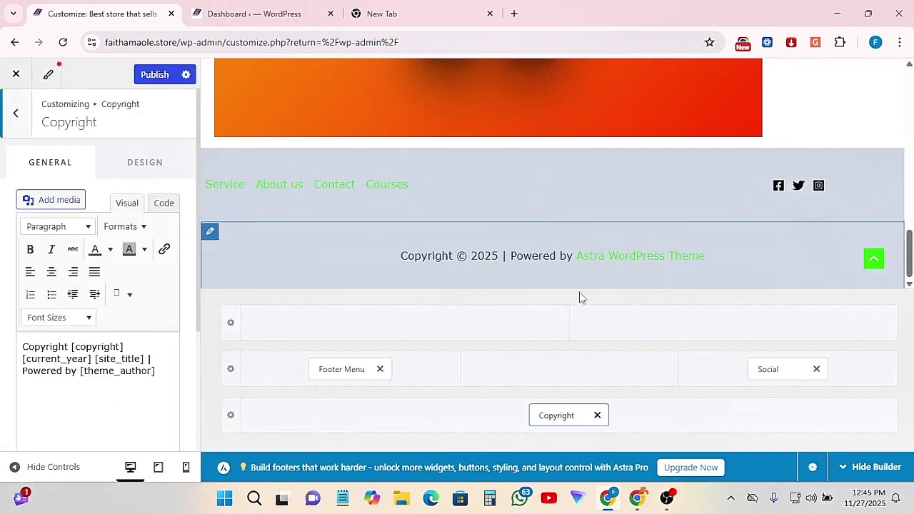
left_click_drag(162, 381, 72, 382)
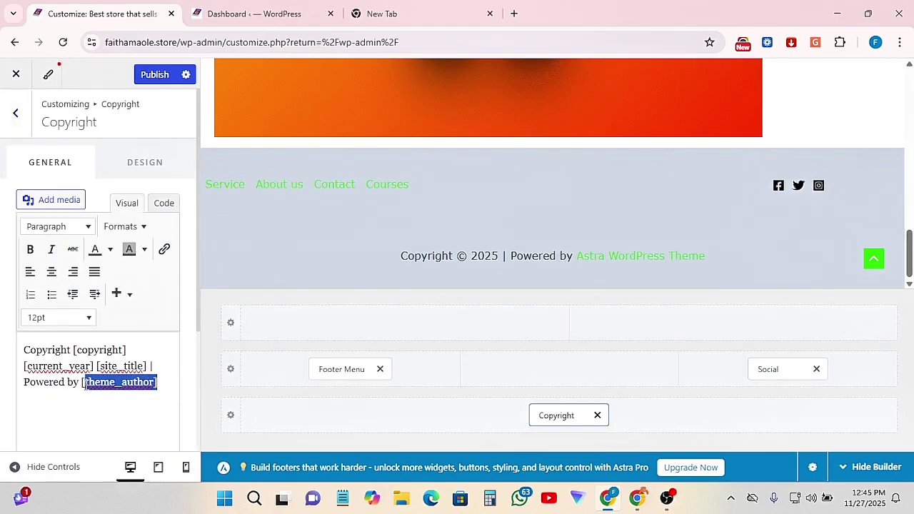
key("BackSpace")
key("BackSpace")
type("Diva")
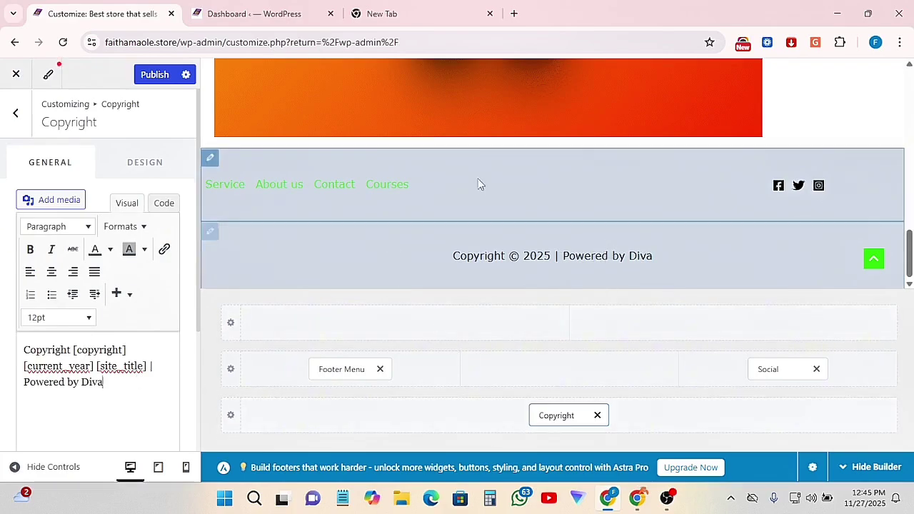
- Try the Stack layout for the Footer Menu and switch it back to Inline
left_click(232, 324)
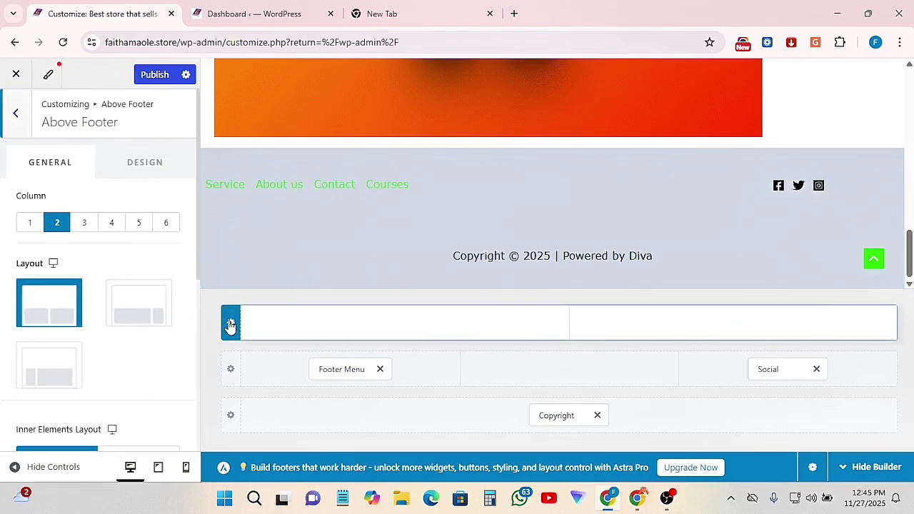
left_click(230, 376)
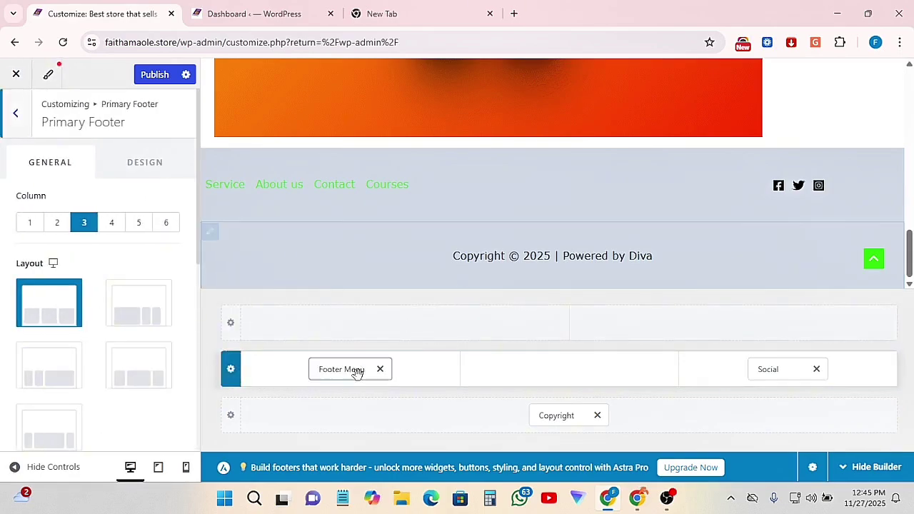
left_click(338, 369)
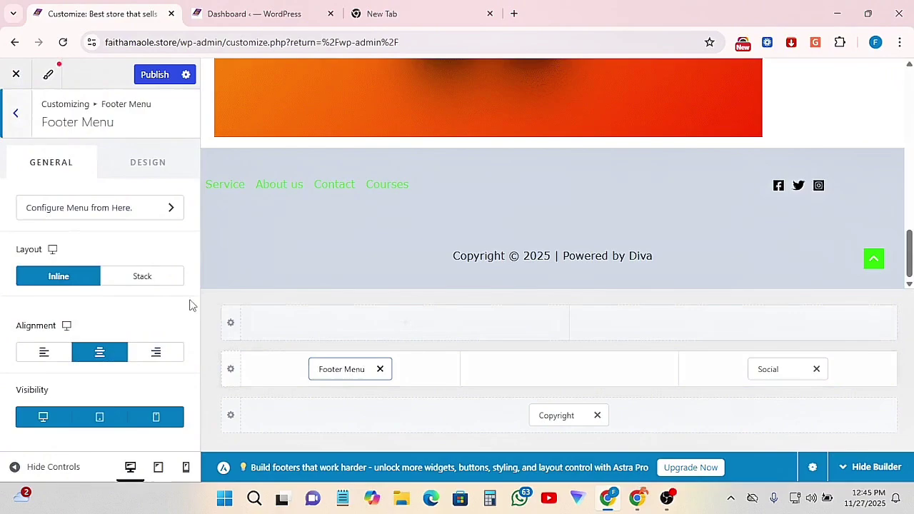
left_click(147, 282)
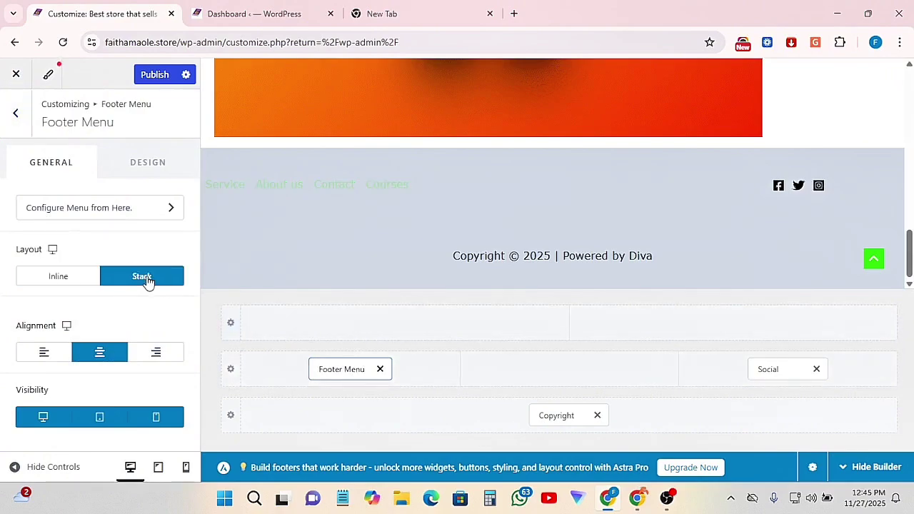
left_click(64, 276)
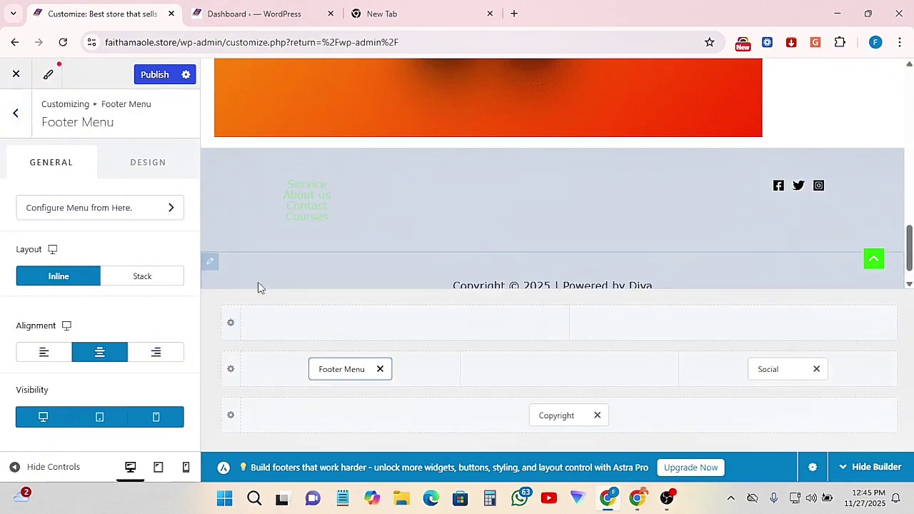
left_click(140, 283)
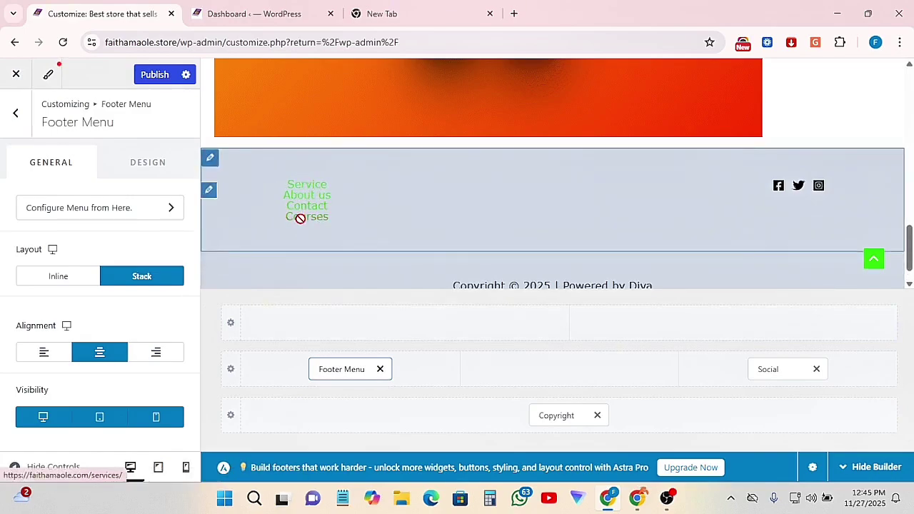
left_click(59, 278)
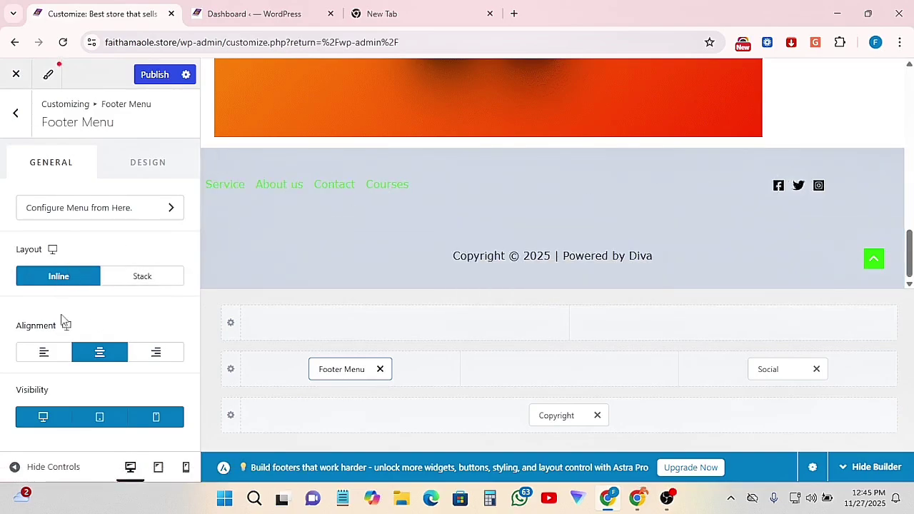
- Compare the Footer Menu's alignment options and keep it left-aligned, then toggle its mobile visibility off and back on
left_click(41, 353)
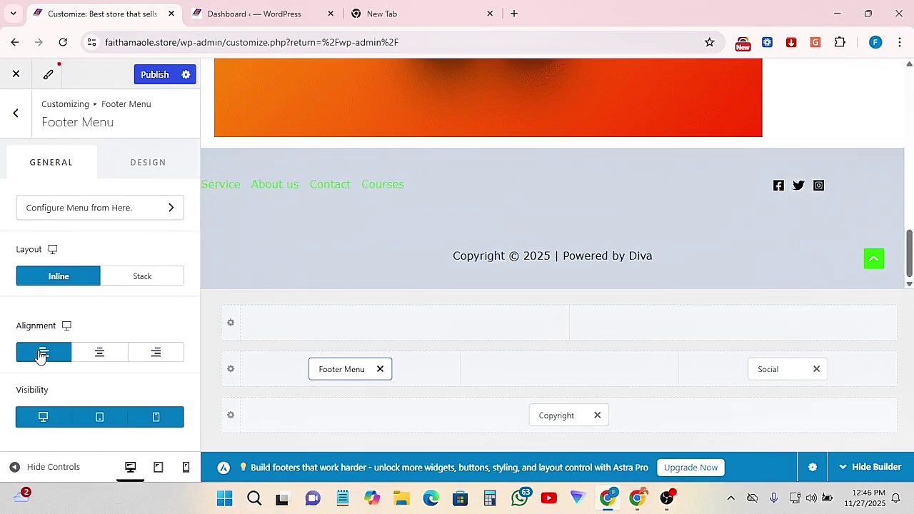
left_click(100, 354)
left_click(154, 350)
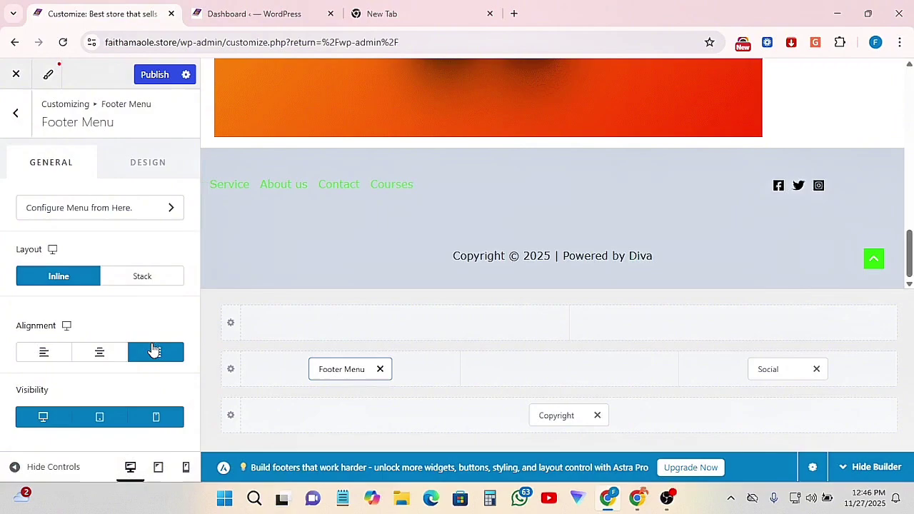
left_click(57, 360)
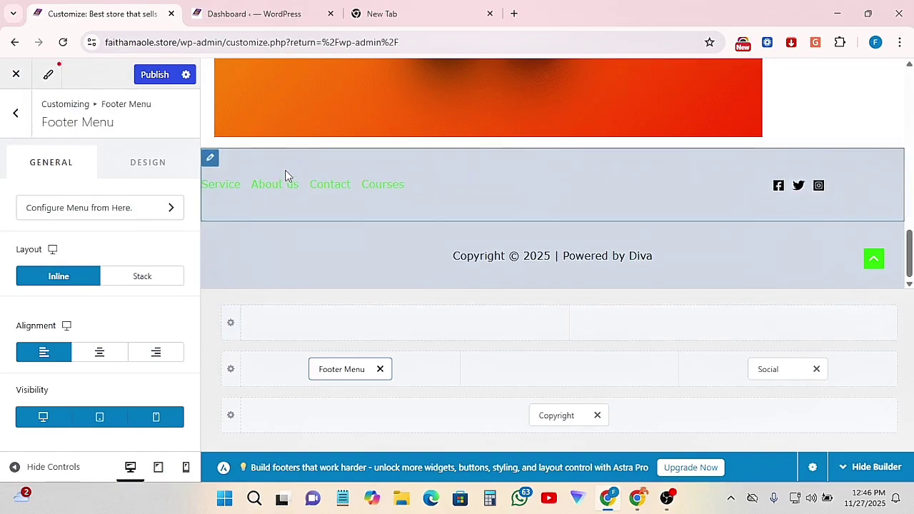
left_click(153, 420)
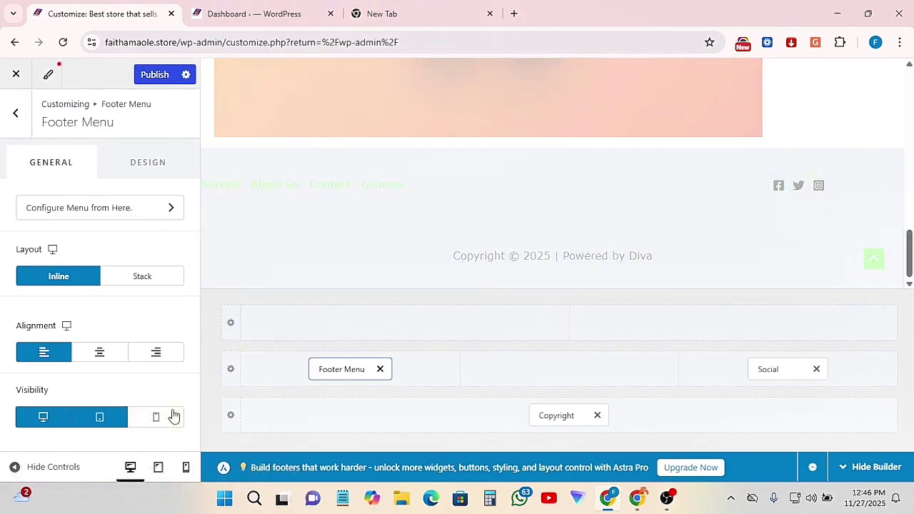
left_click(157, 423)
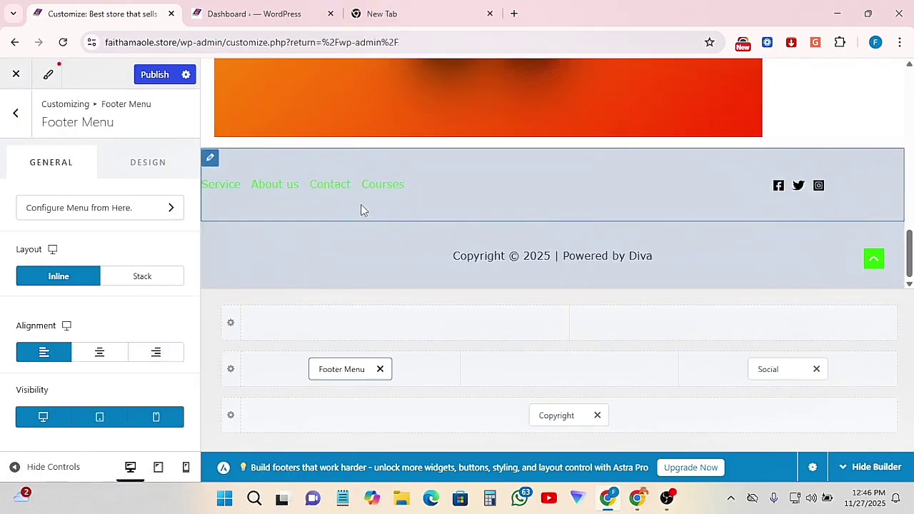
- Set the Footer Menu's normal link/text color to the third palette color, the near-black navy
left_click(143, 170)
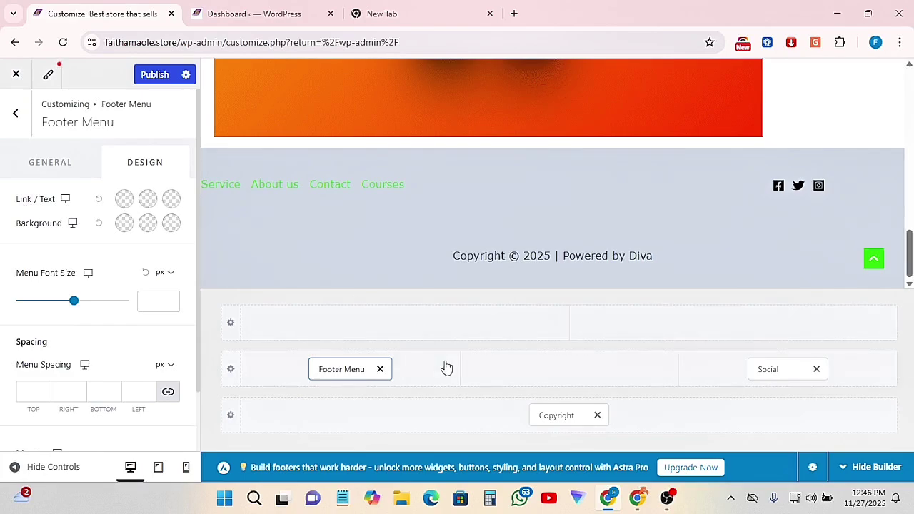
left_click(127, 200)
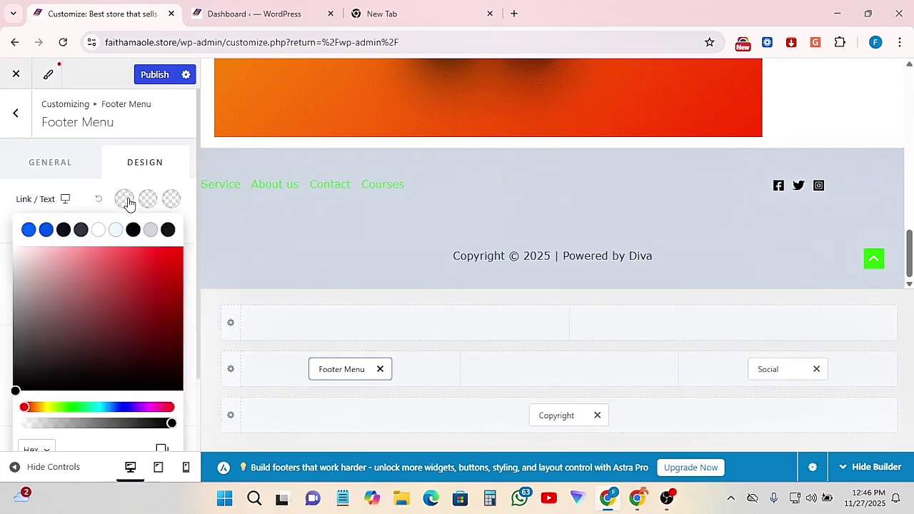
left_click(65, 232)
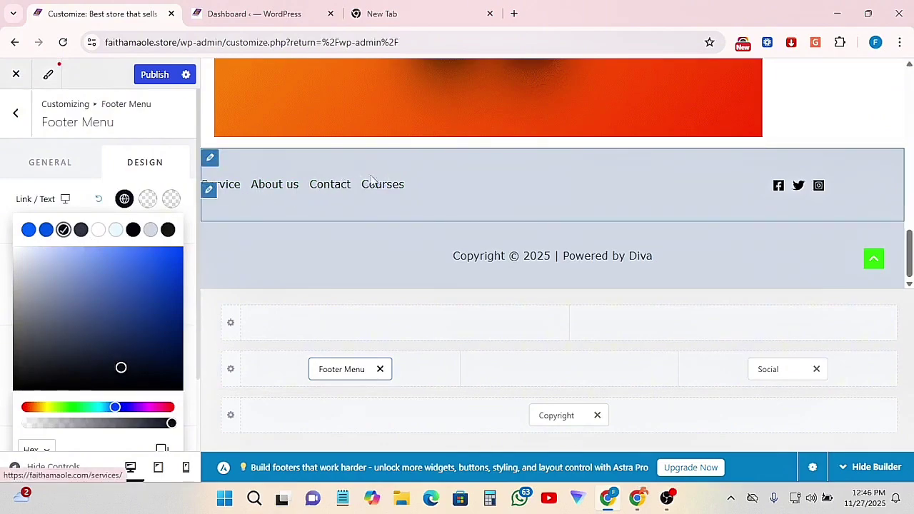
left_click(84, 207)
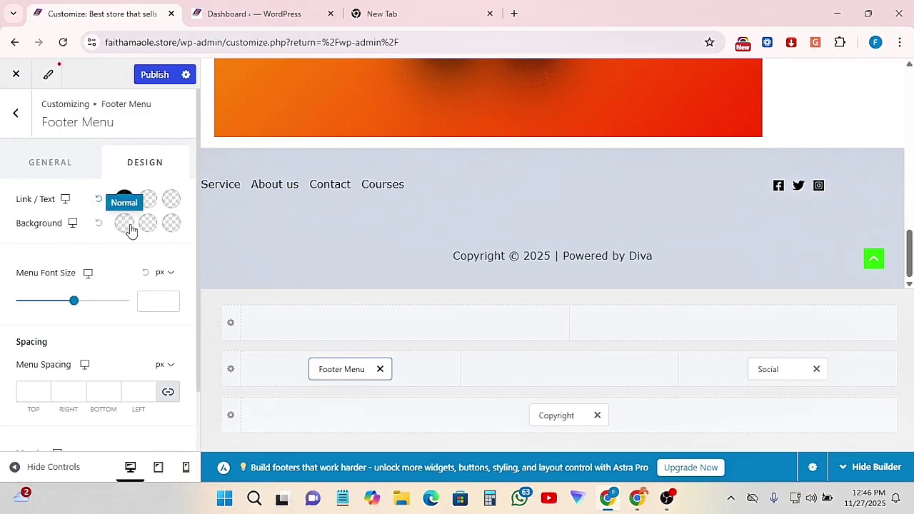
- Set the Footer Menu's font size to 16 px after trying 12 px
scroll(98, 352, "down", 1)
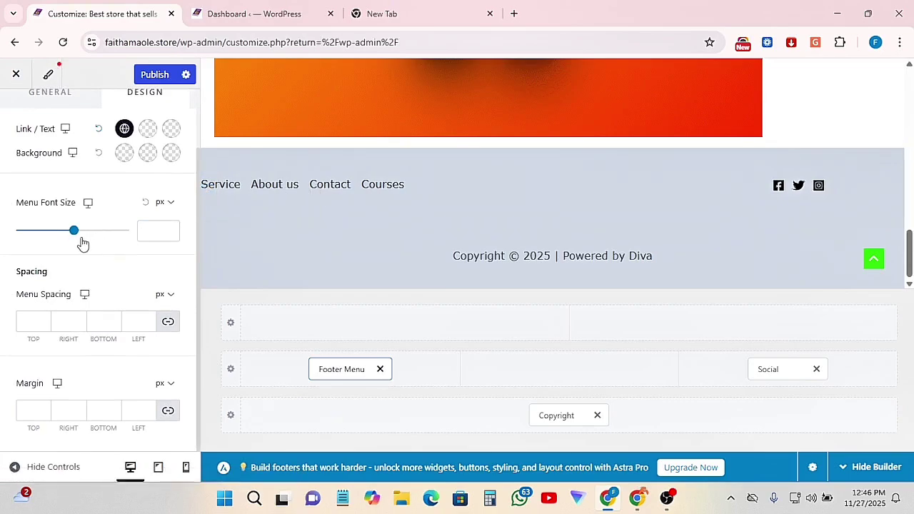
left_click_drag(72, 234, 16, 228)
left_click(150, 229)
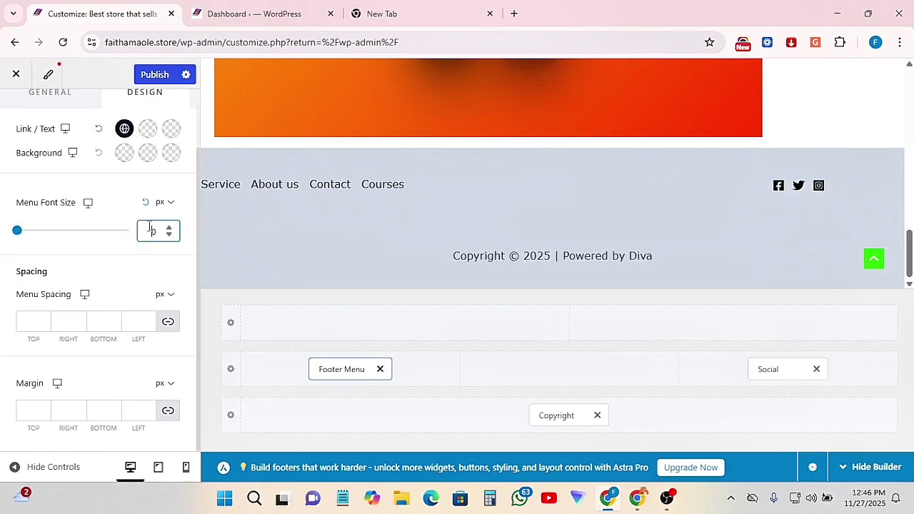
type("12")
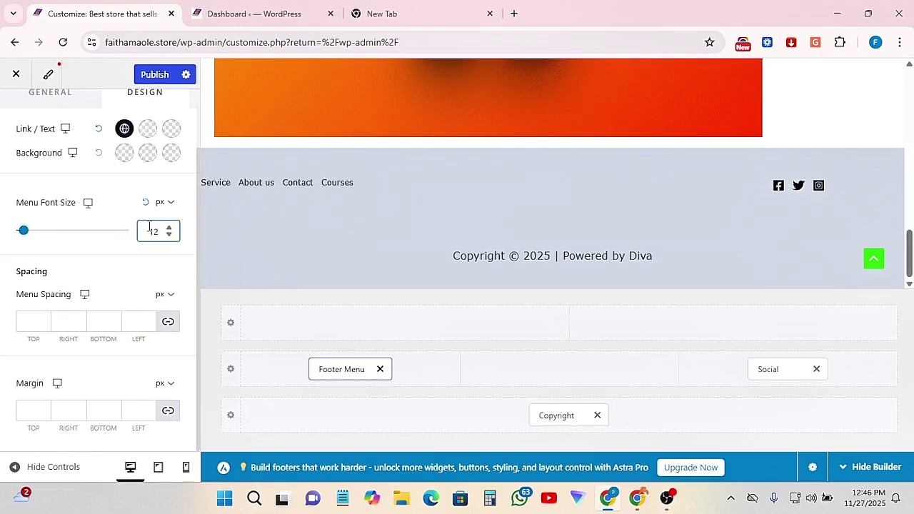
key("Up")
key("Up")
key("Up")
key("Up")
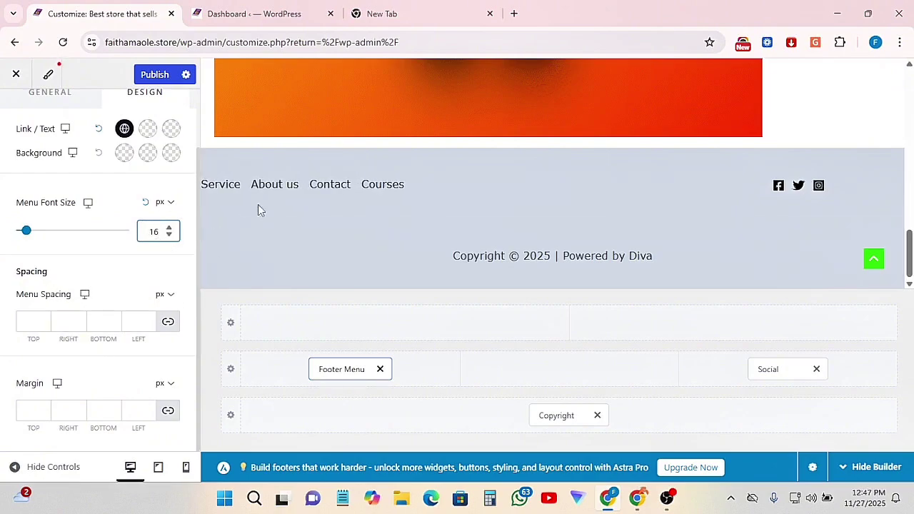
- Set the Footer Menu's spacing to 5 px on all four sides after trying 10 px
left_click(34, 321)
type("1")
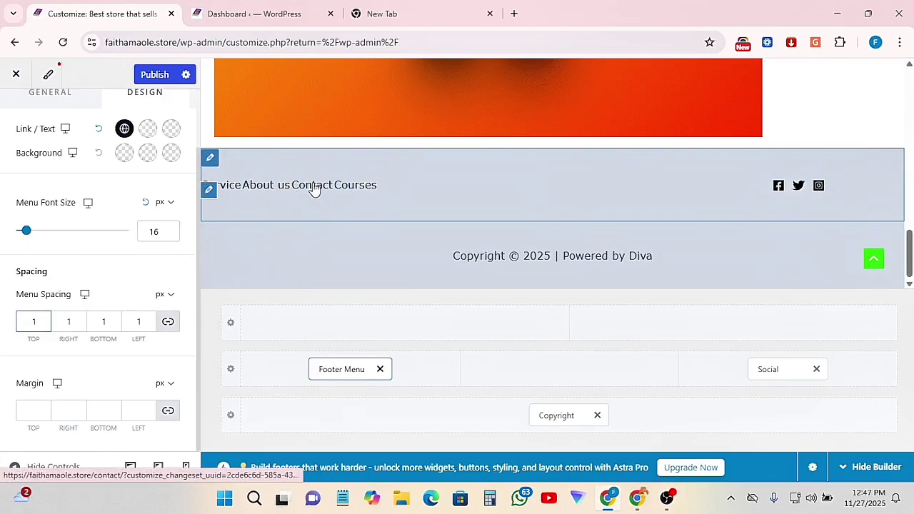
type("0")
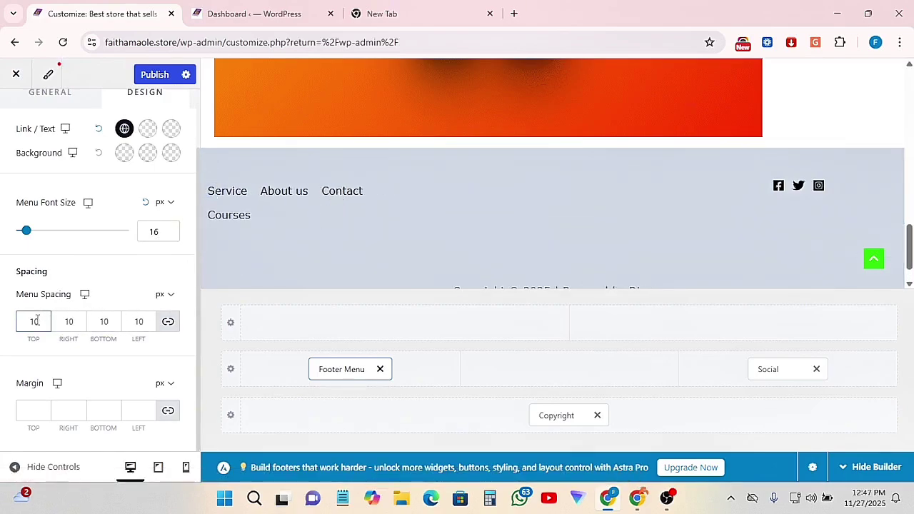
type("5")
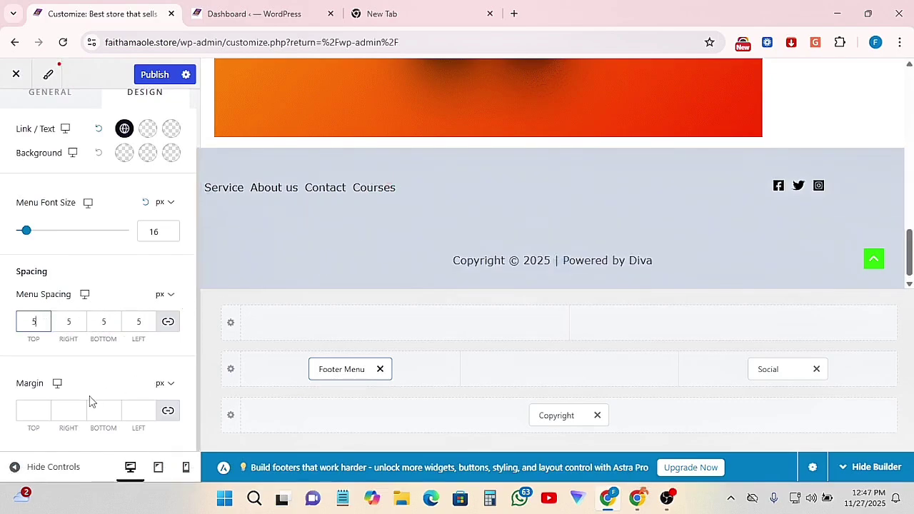
- Set the Footer Menu's margin to 1 px on all four sides
left_click(28, 407)
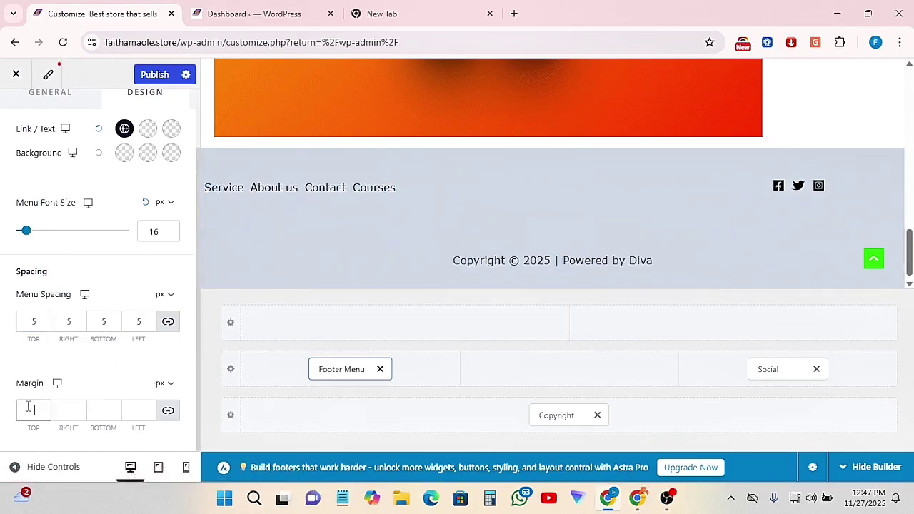
type("1")
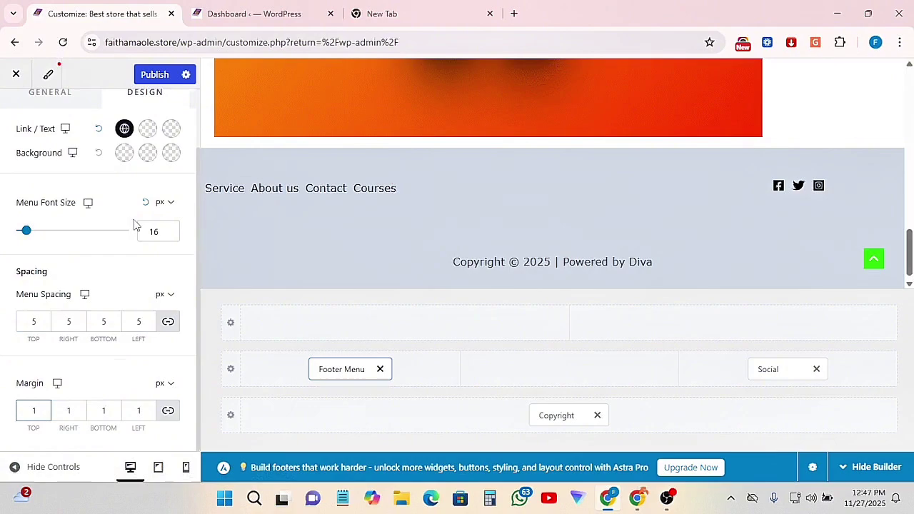
scroll(135, 229, "up", 2)
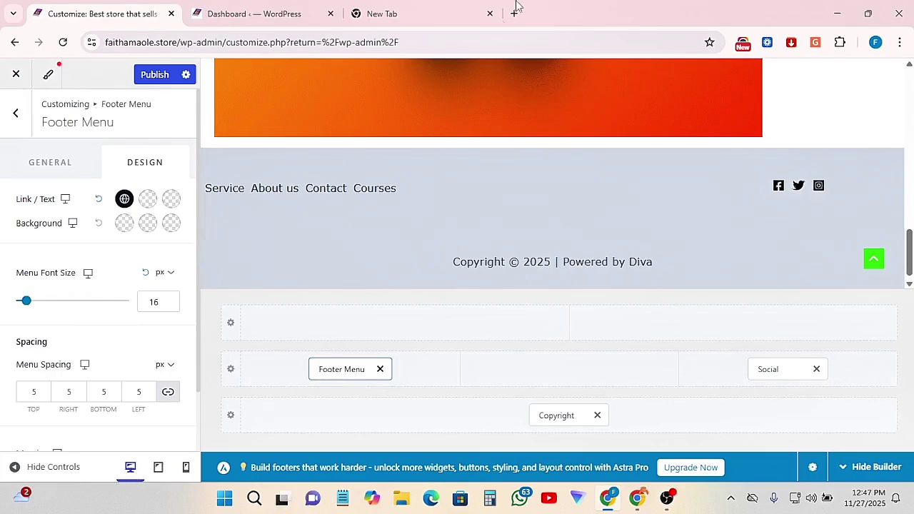
- Preview the footer in the tablet and mobile layouts
left_click(154, 471)
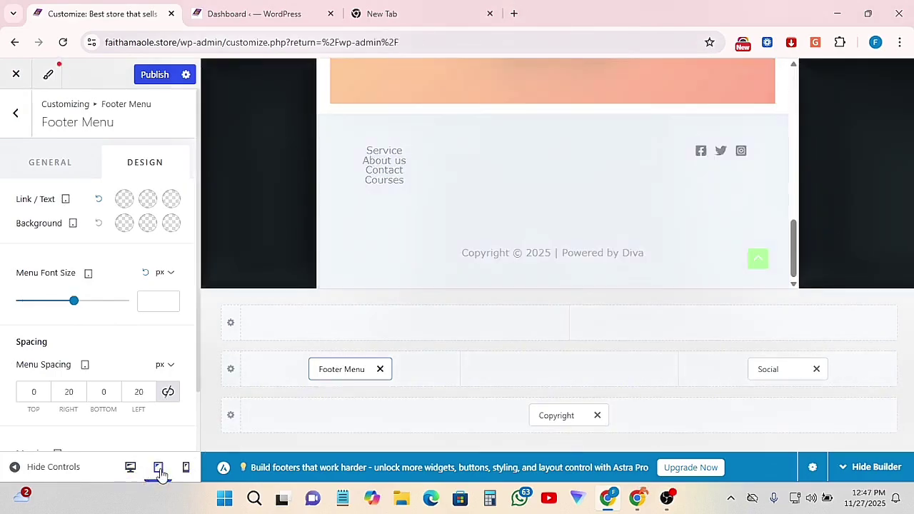
left_click(186, 470)
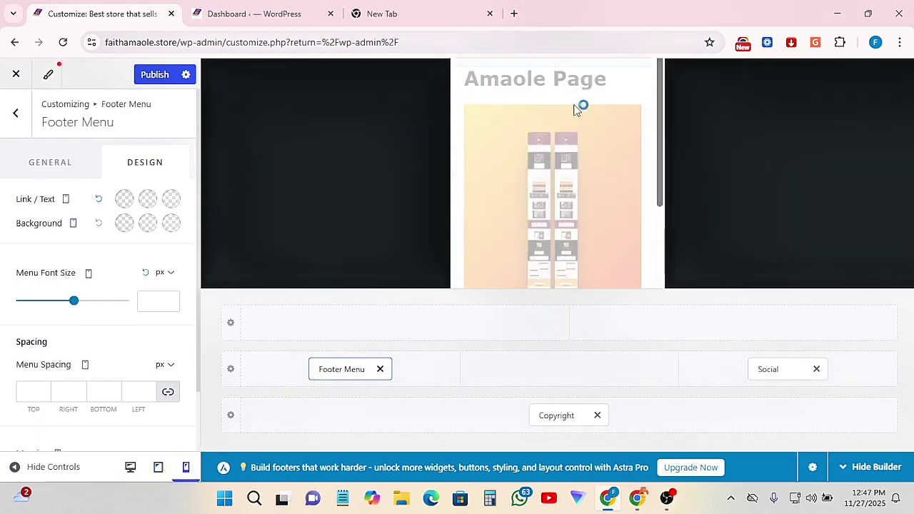
scroll(544, 103, "down", 1)
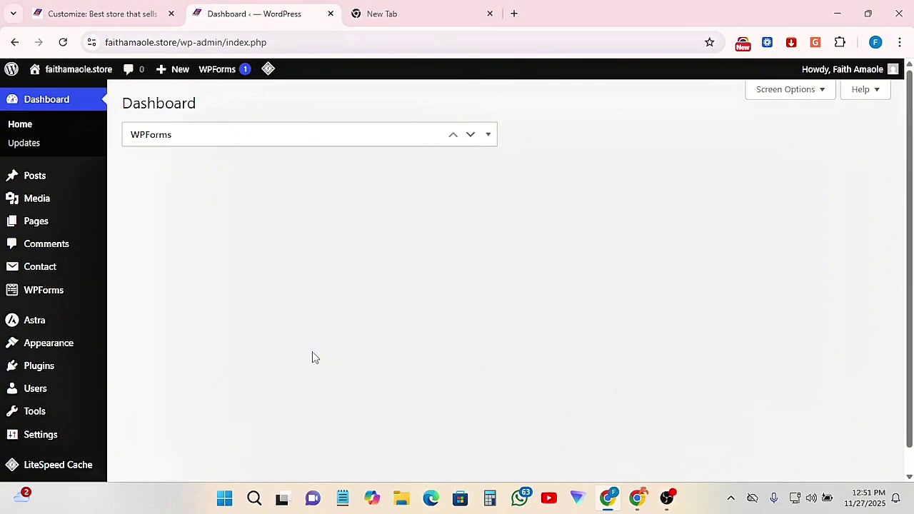
- Go to the WordPress dashboard's Add Plugins page and search for "header and footer for elementor"
mouse_move(27, 371)
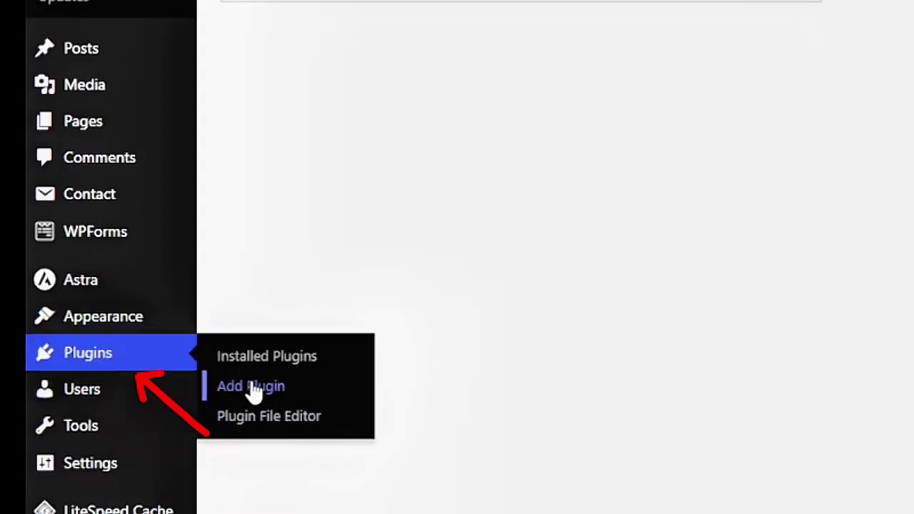
left_click(300, 382)
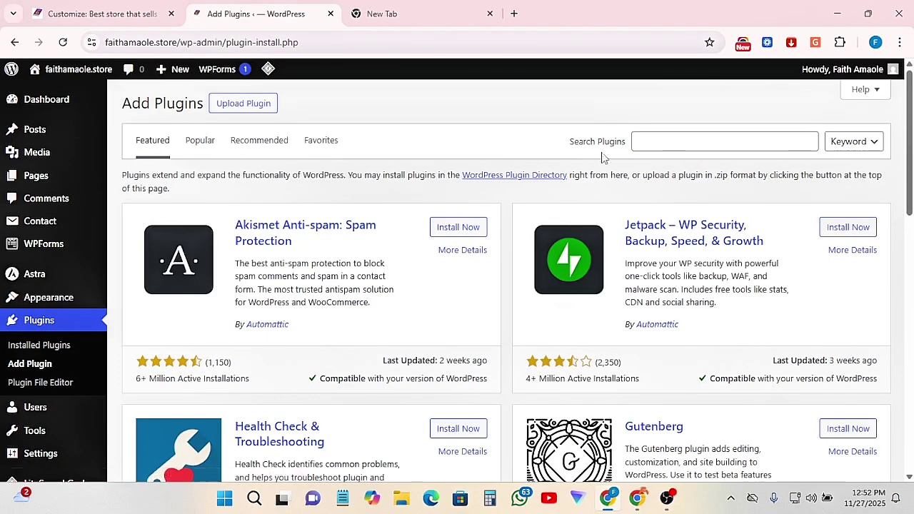
left_click(662, 139)
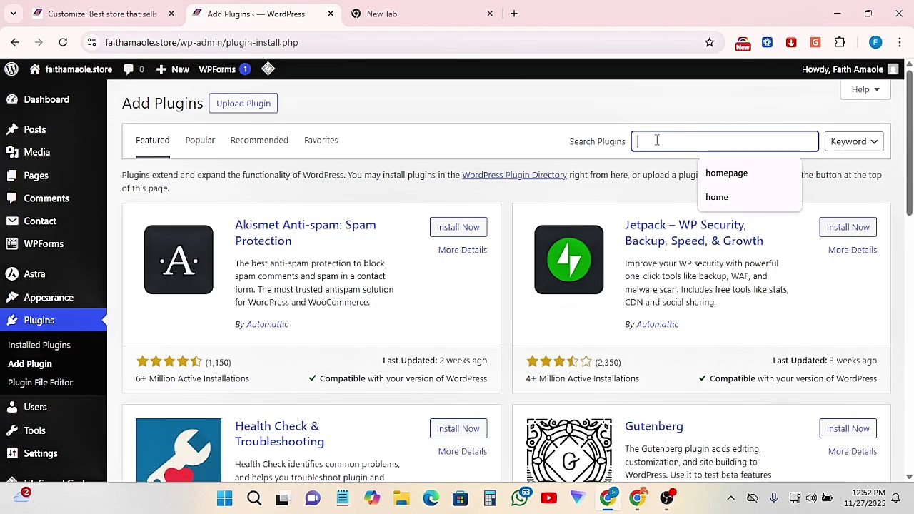
type("header and footer for elementor")
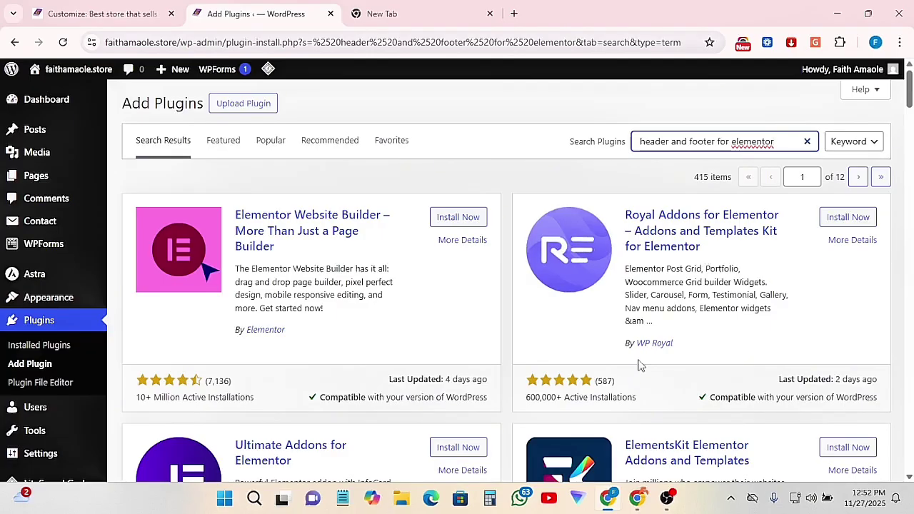
- Look through the plugin search results for a header and footer builder for Elementor, checking install availability and required plugins
scroll(641, 364, "down", 6)
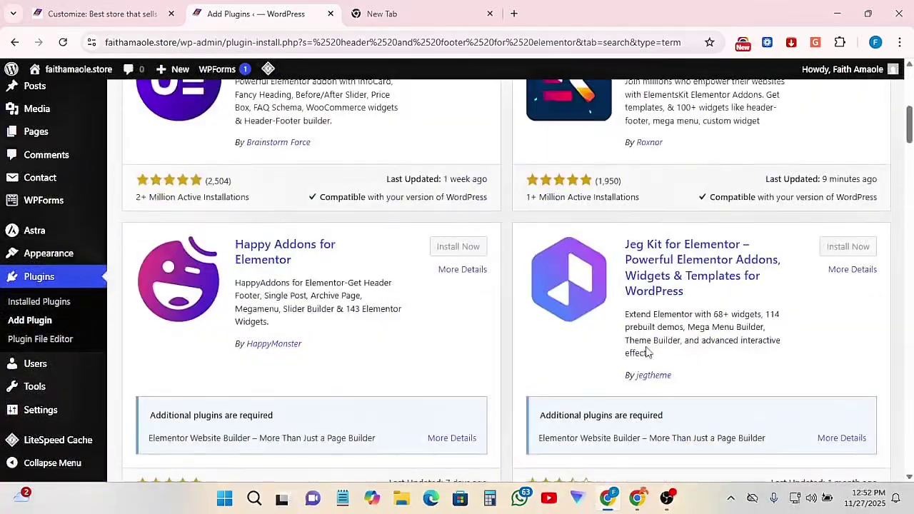
scroll(646, 352, "down", 5)
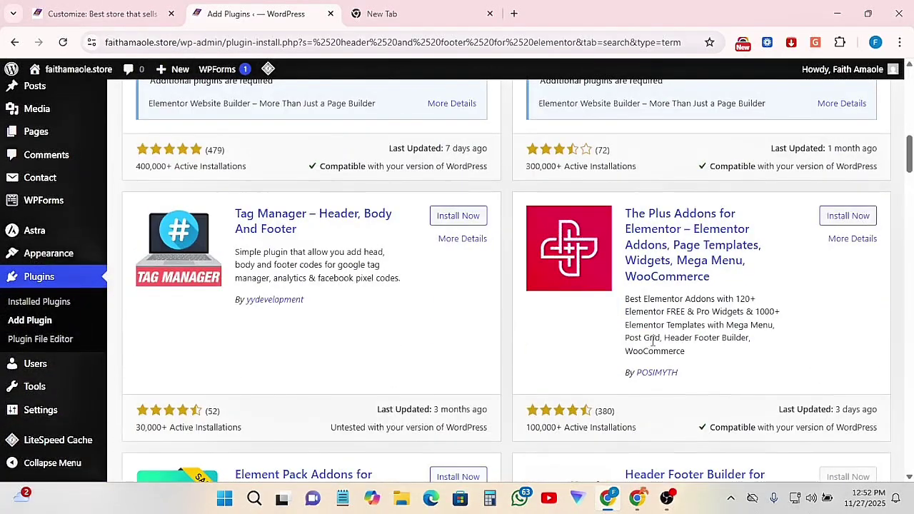
scroll(652, 341, "down", 3)
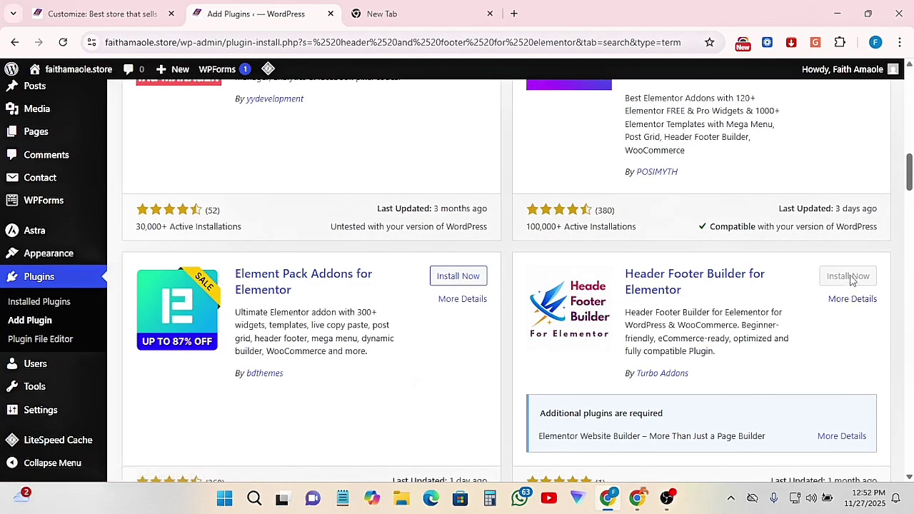
scroll(752, 405, "down", 2)
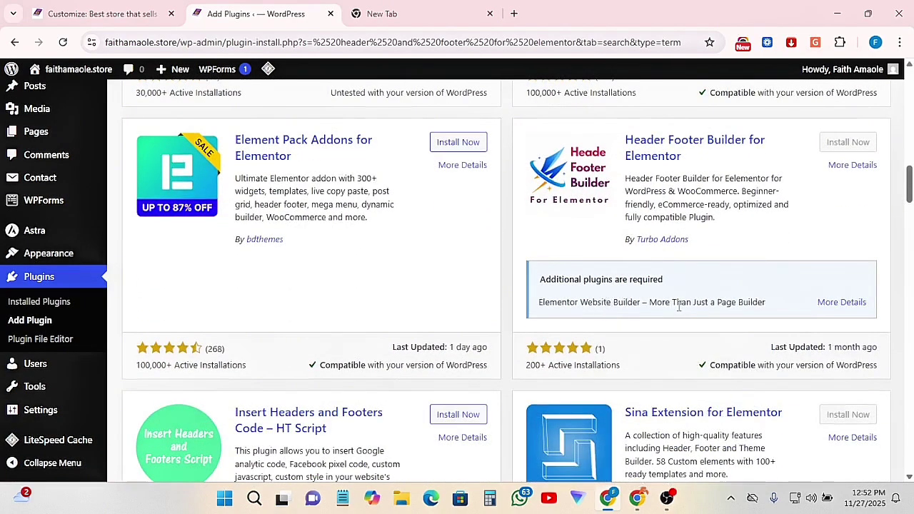
scroll(777, 301, "down", 4)
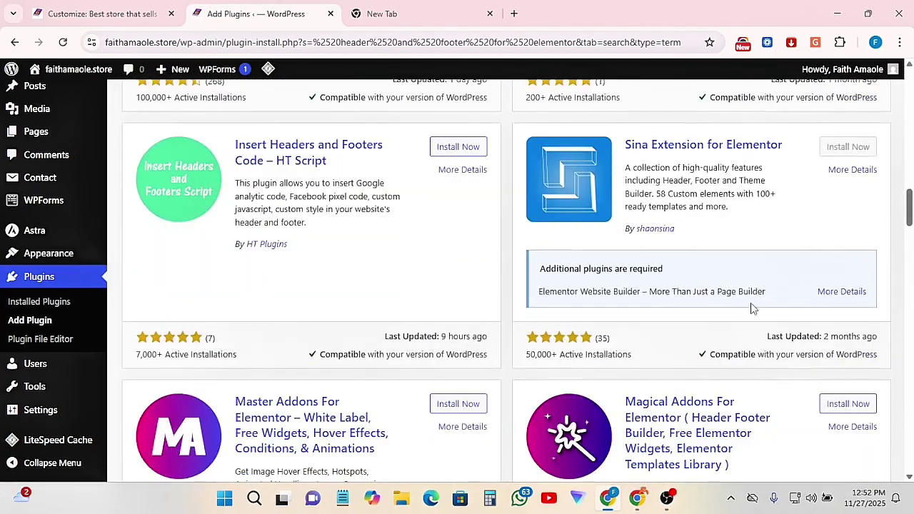
scroll(750, 306, "up", 5)
scroll(752, 305, "up", 3)
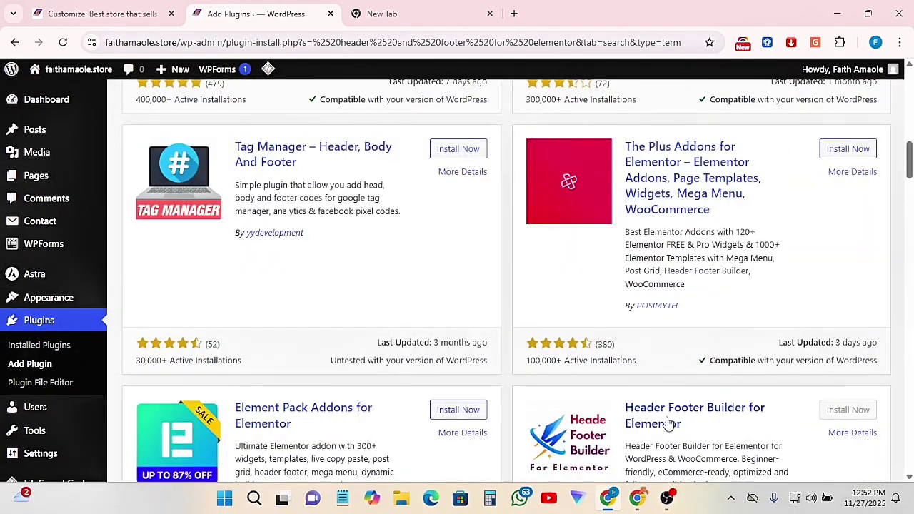
scroll(748, 408, "up", 6)
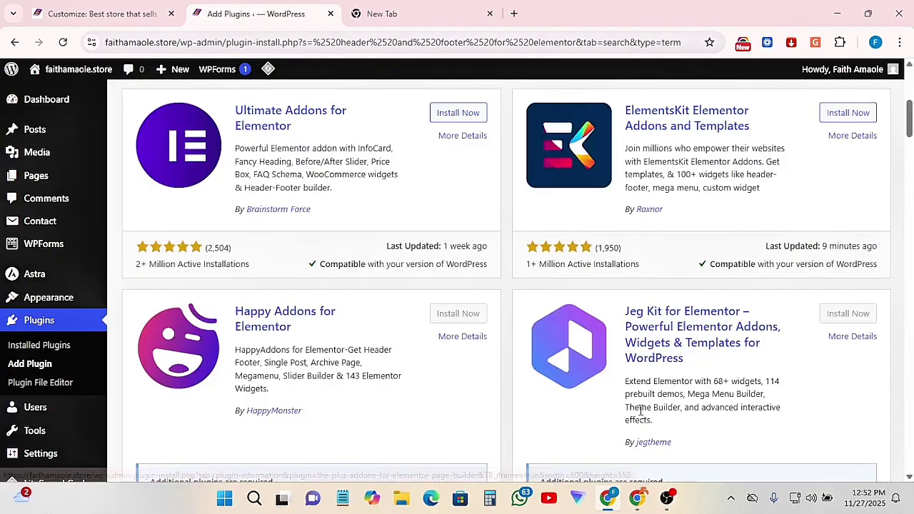
scroll(846, 342, "down", 10)
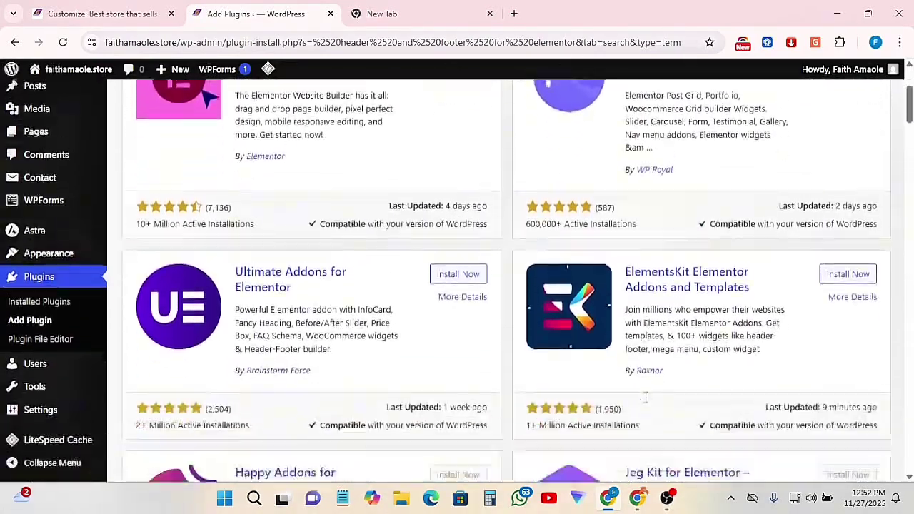